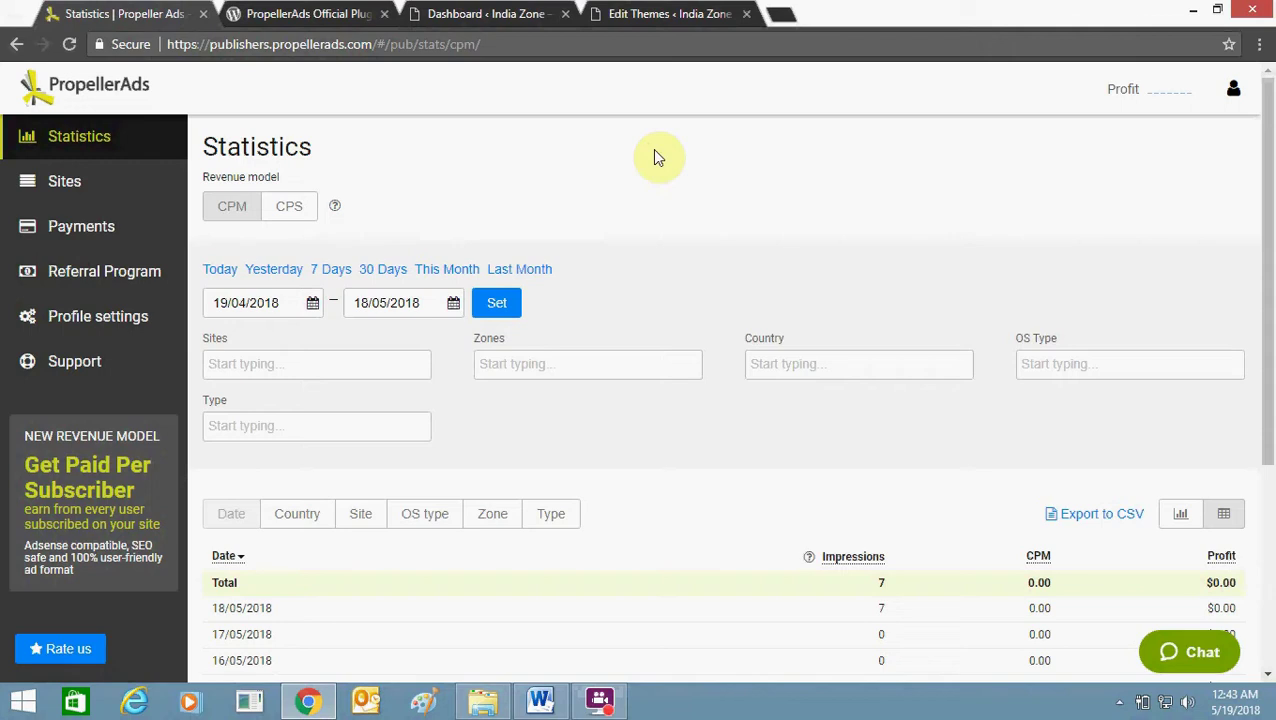
# Show the My Sites list in PropellerAds Publisher with indiazone.net and the other two sites
pyautogui.click(75, 193)
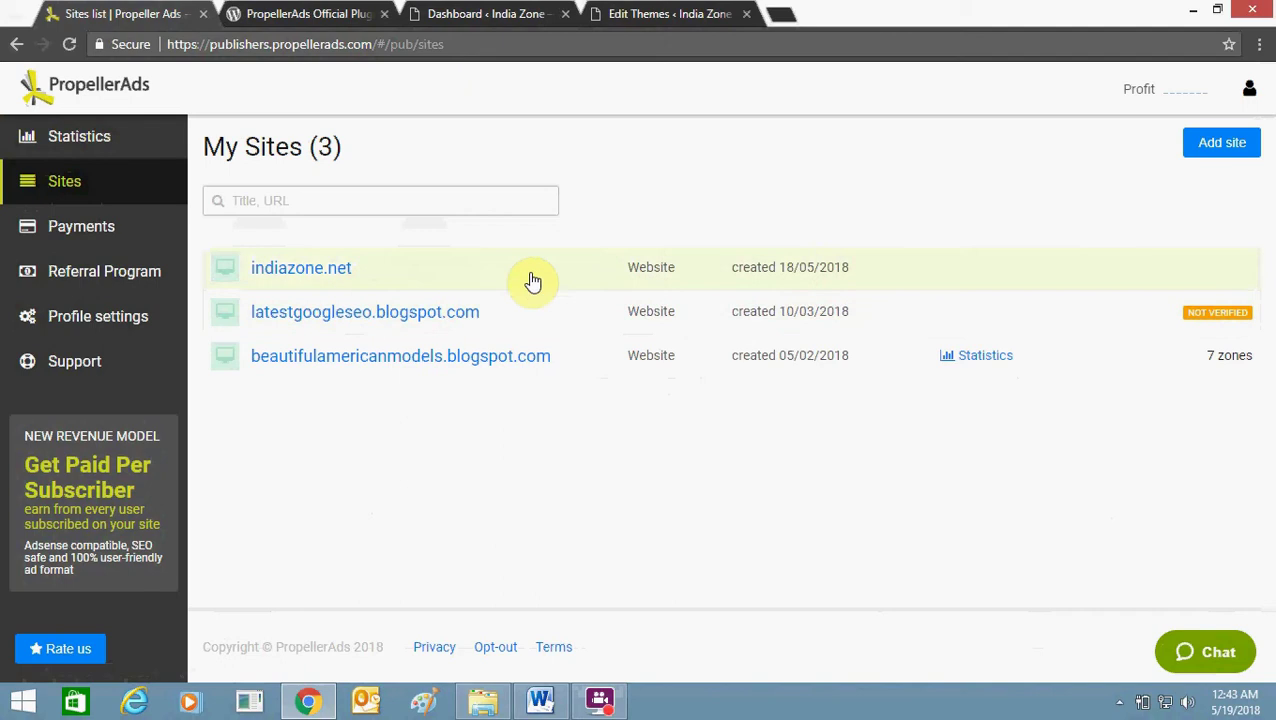
pyautogui.click(1216, 150)
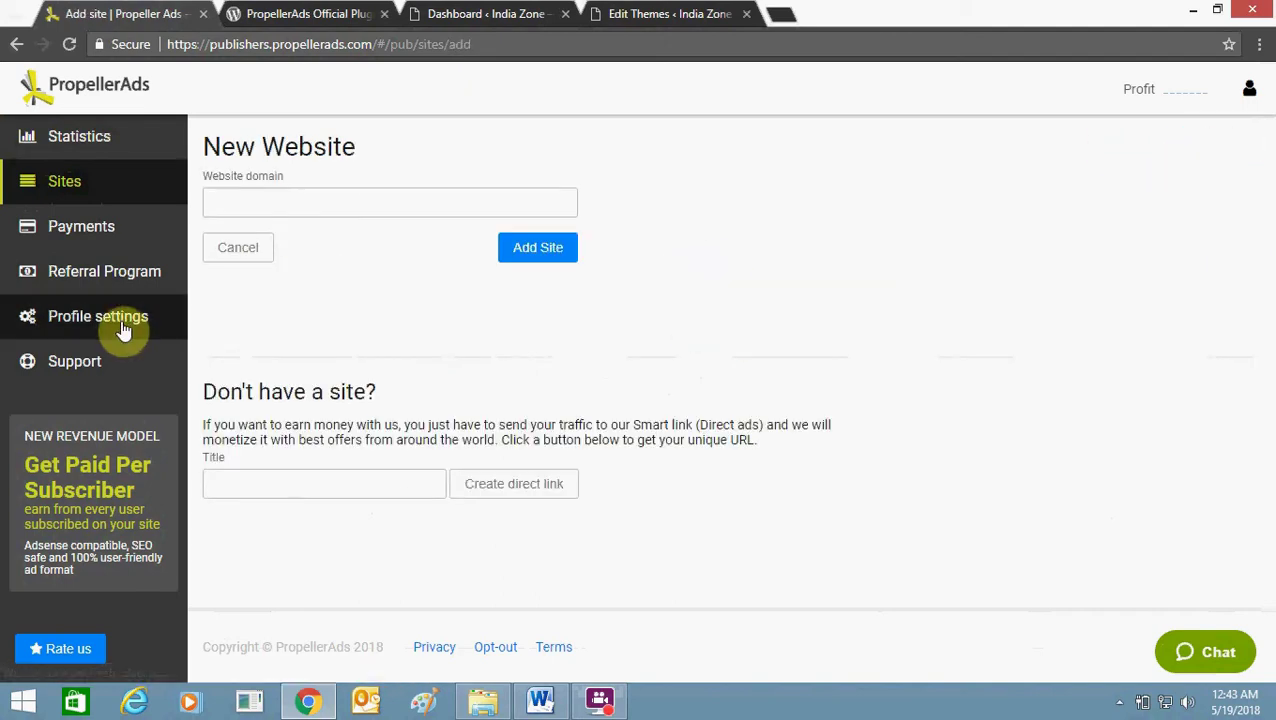
pyautogui.click(65, 194)
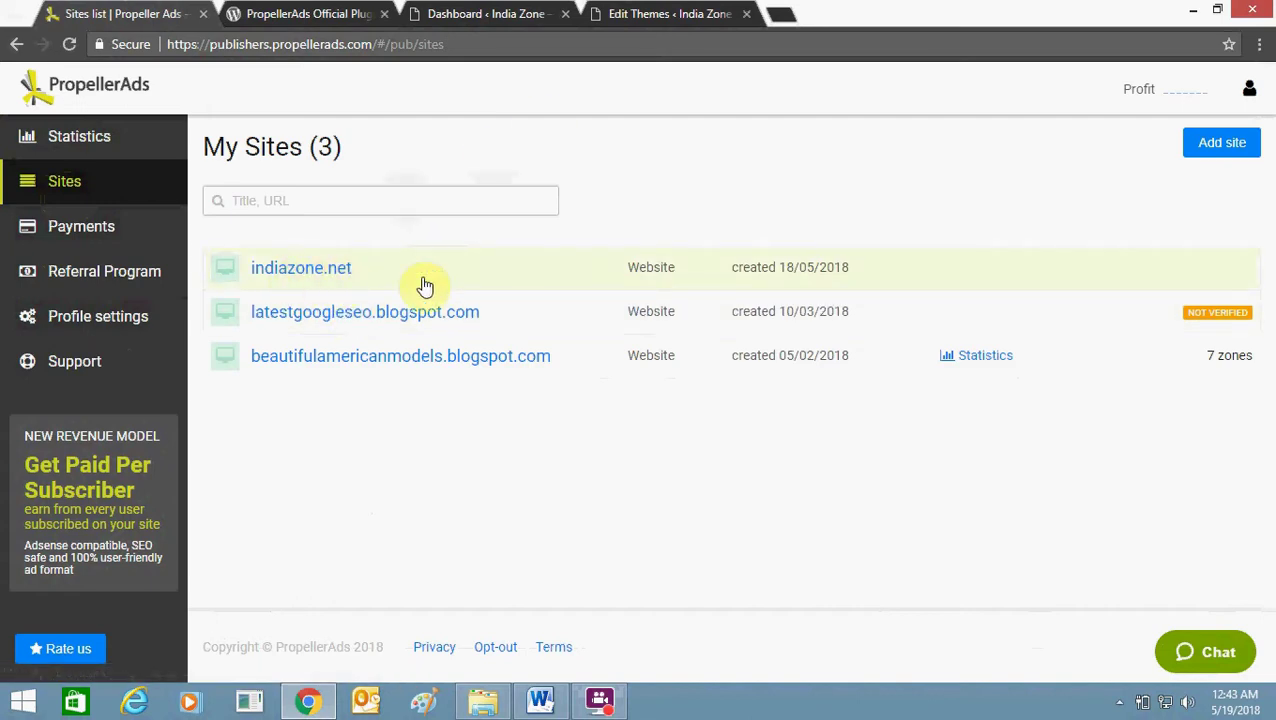
pyautogui.click(665, 15)
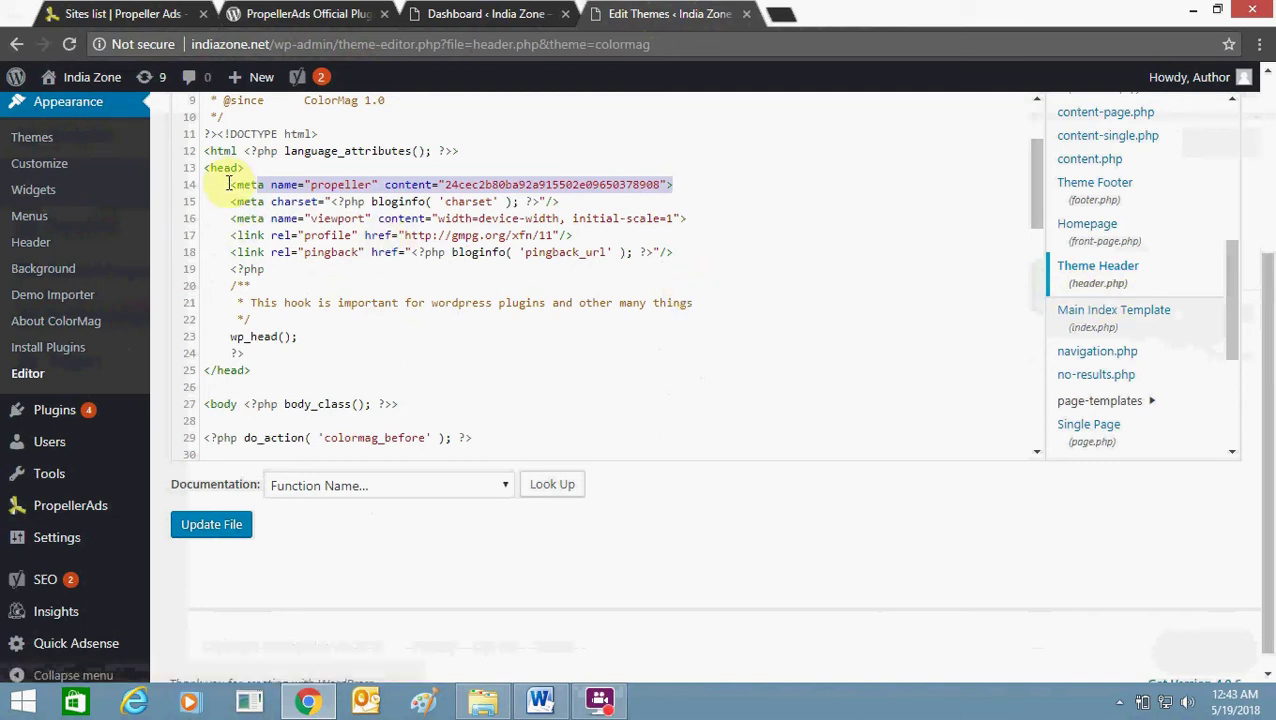
# Select the propeller meta tag on line 14 of header.php, move the theme editor page first, and show the Dashboard
pyautogui.moveTo(229, 184); pyautogui.dragTo(678, 180)
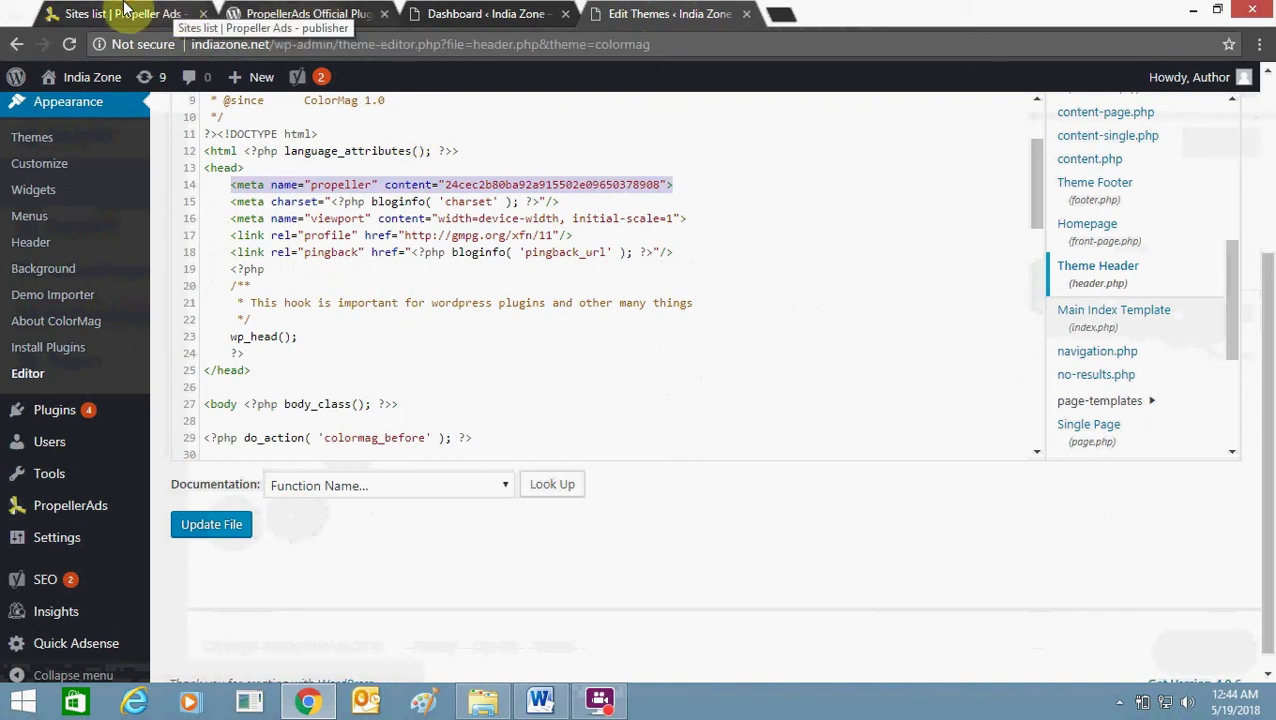
pyautogui.click(168, 12)
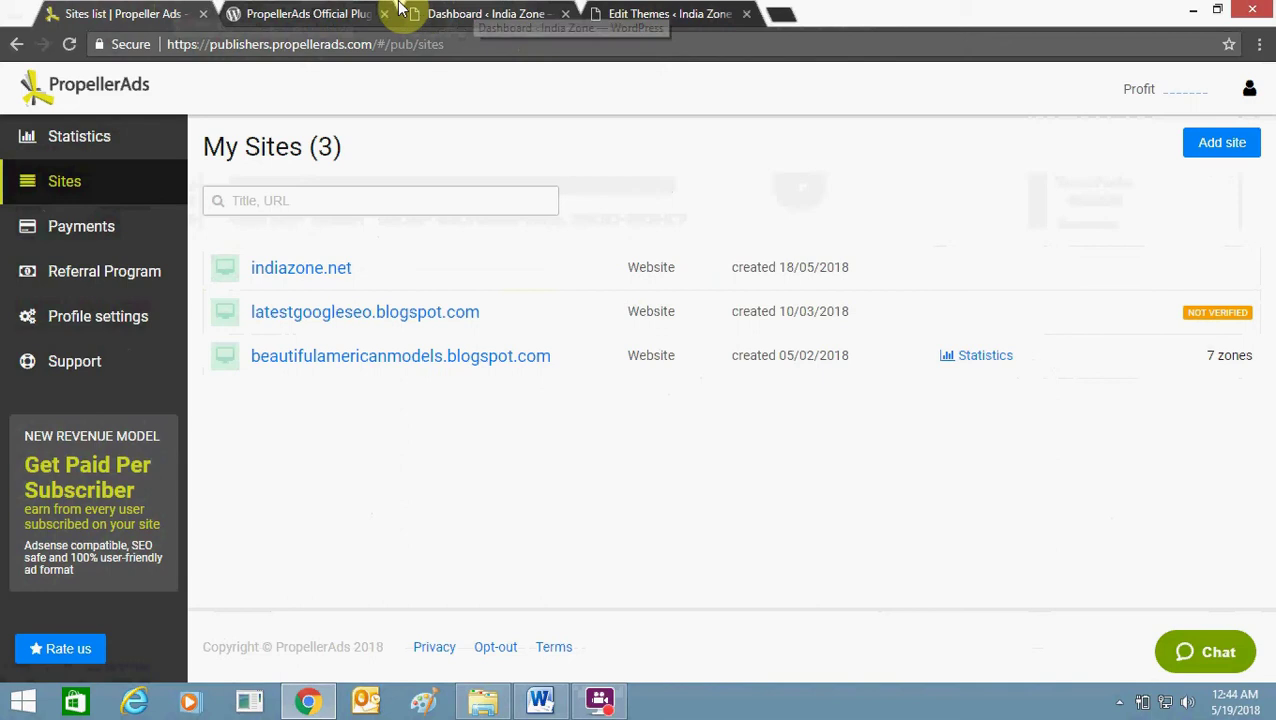
pyautogui.click(620, 12)
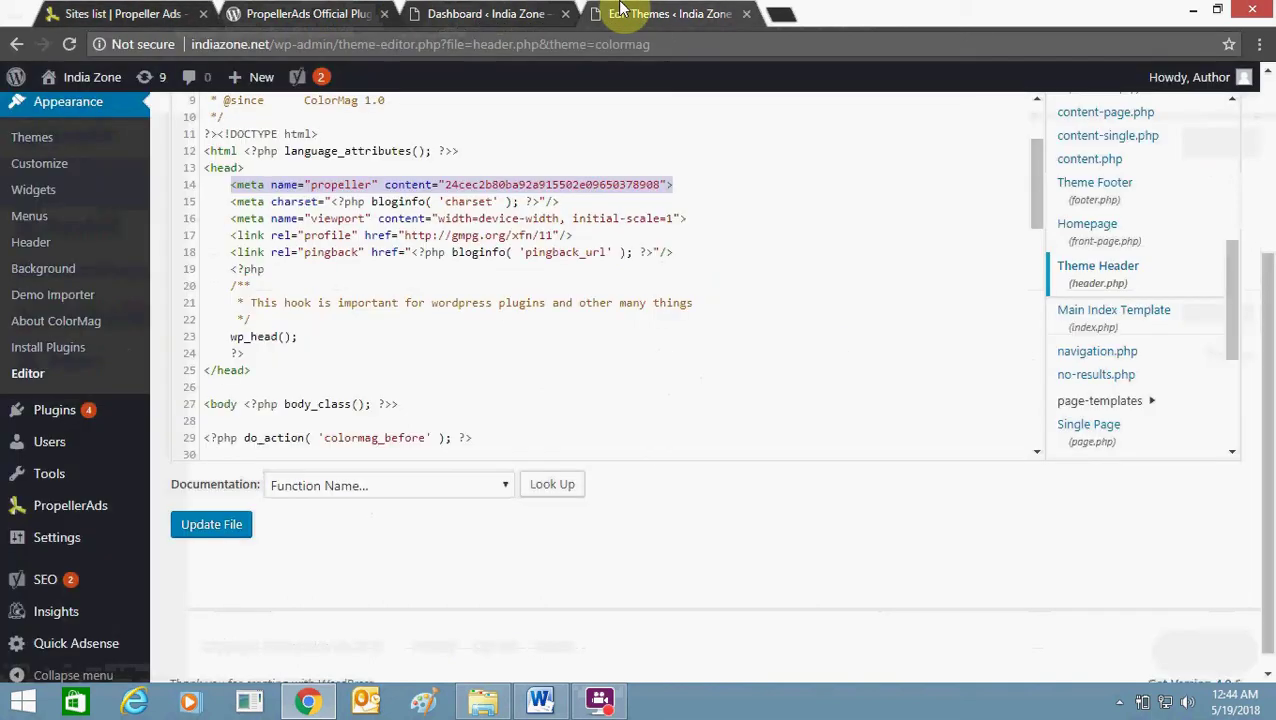
pyautogui.click(520, 13)
pyautogui.moveTo(650, 13); pyautogui.dragTo(78, 8)
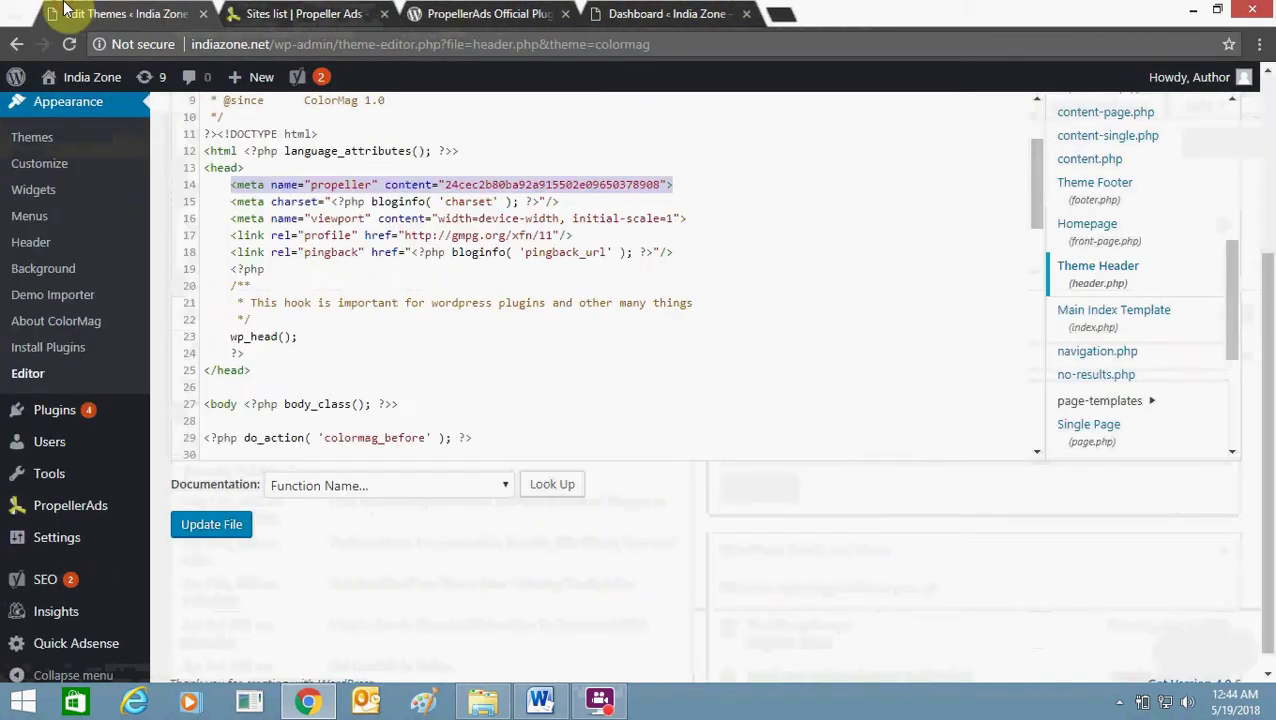
pyautogui.click(622, 12)
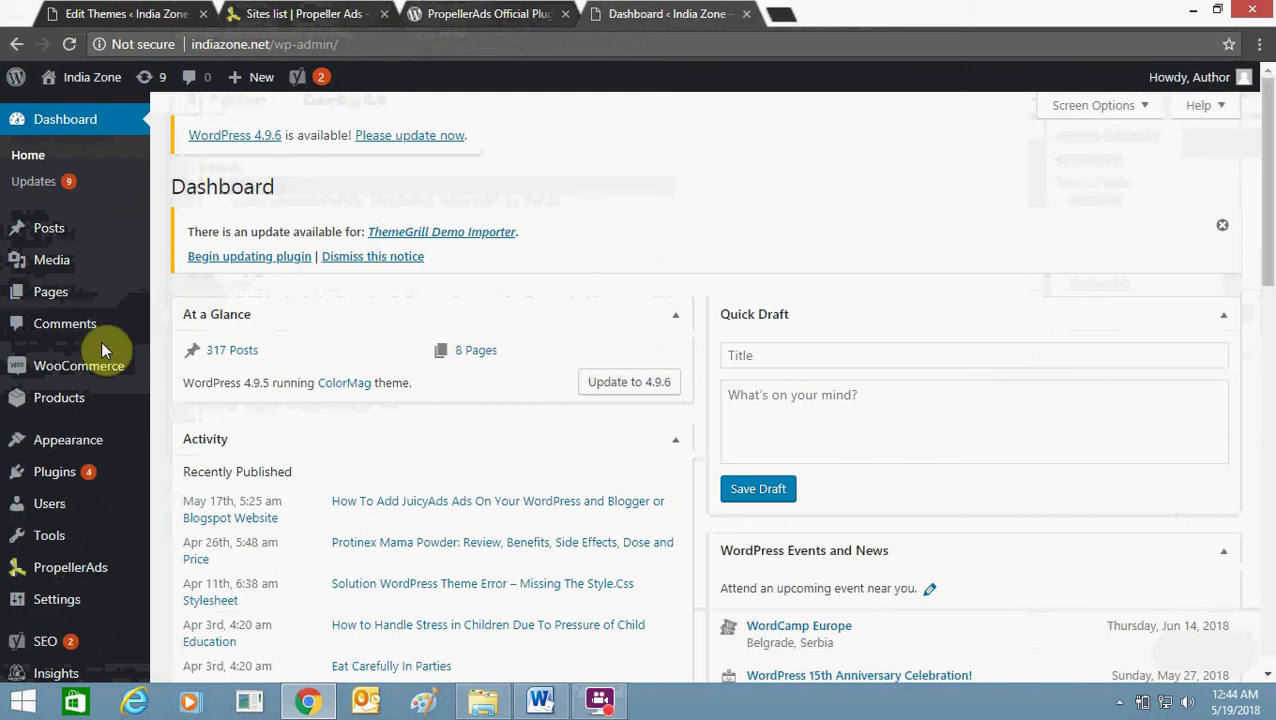
# Copy 'PropellerAds Official Plugin' from its WordPress.org page and return to the India Zone Dashboard
pyautogui.click(420, 13)
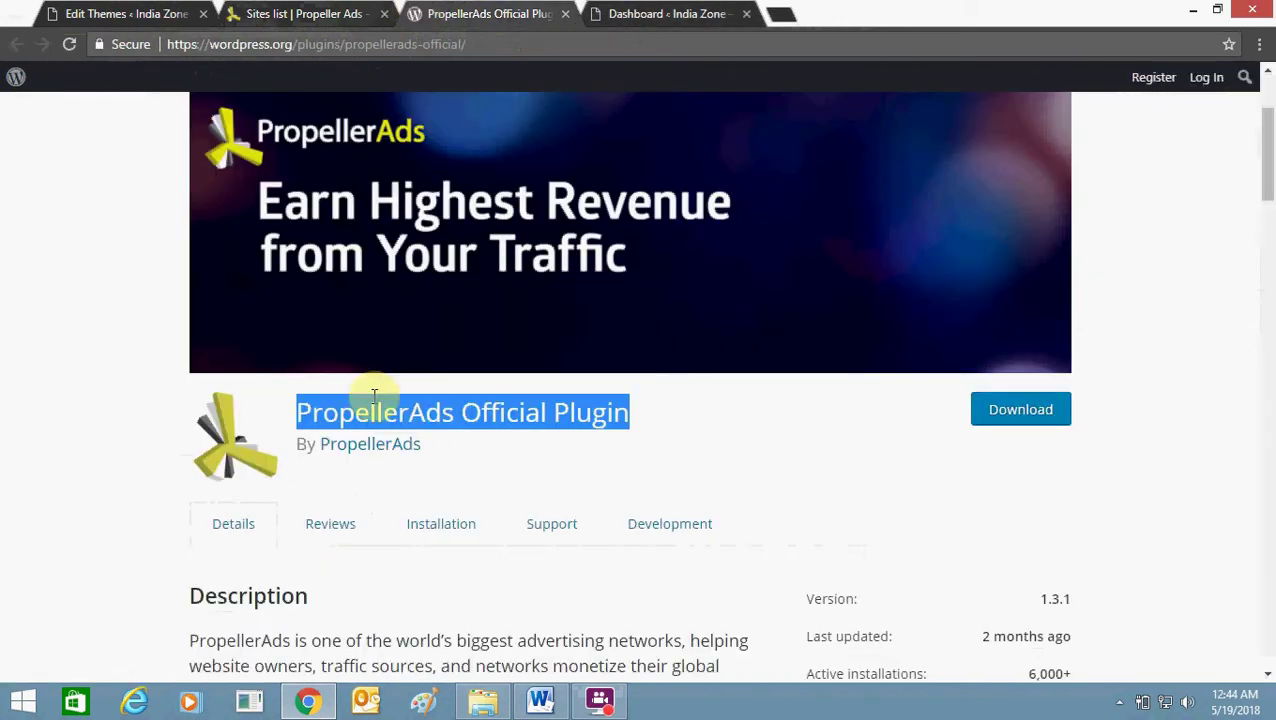
pyautogui.rightClick(434, 416)
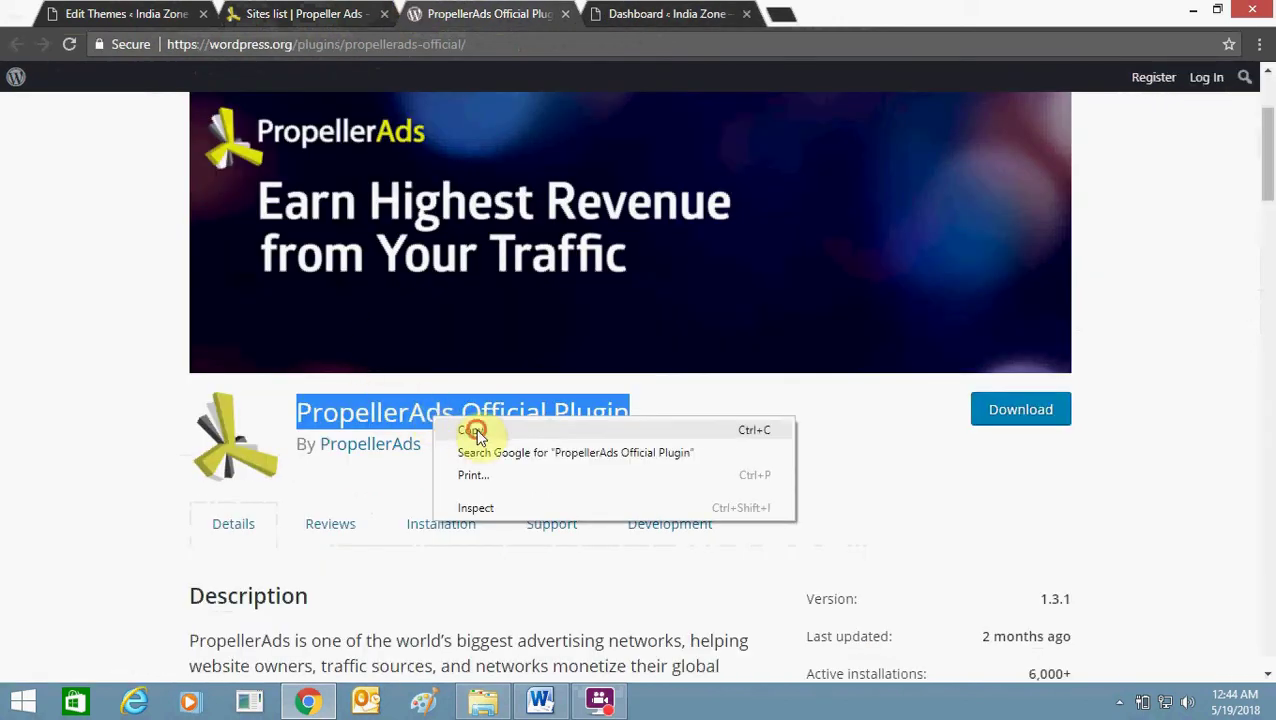
pyautogui.click(476, 432)
pyautogui.click(336, 12)
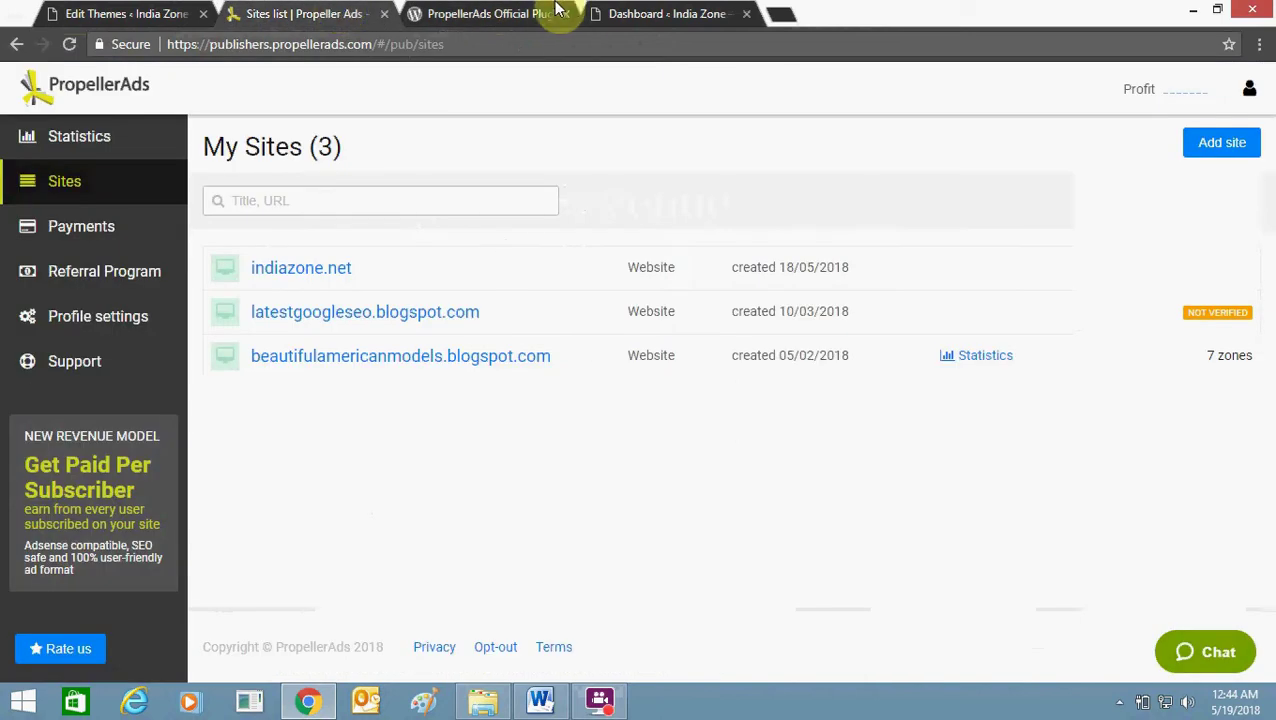
pyautogui.click(590, 13)
pyautogui.moveTo(46, 384)
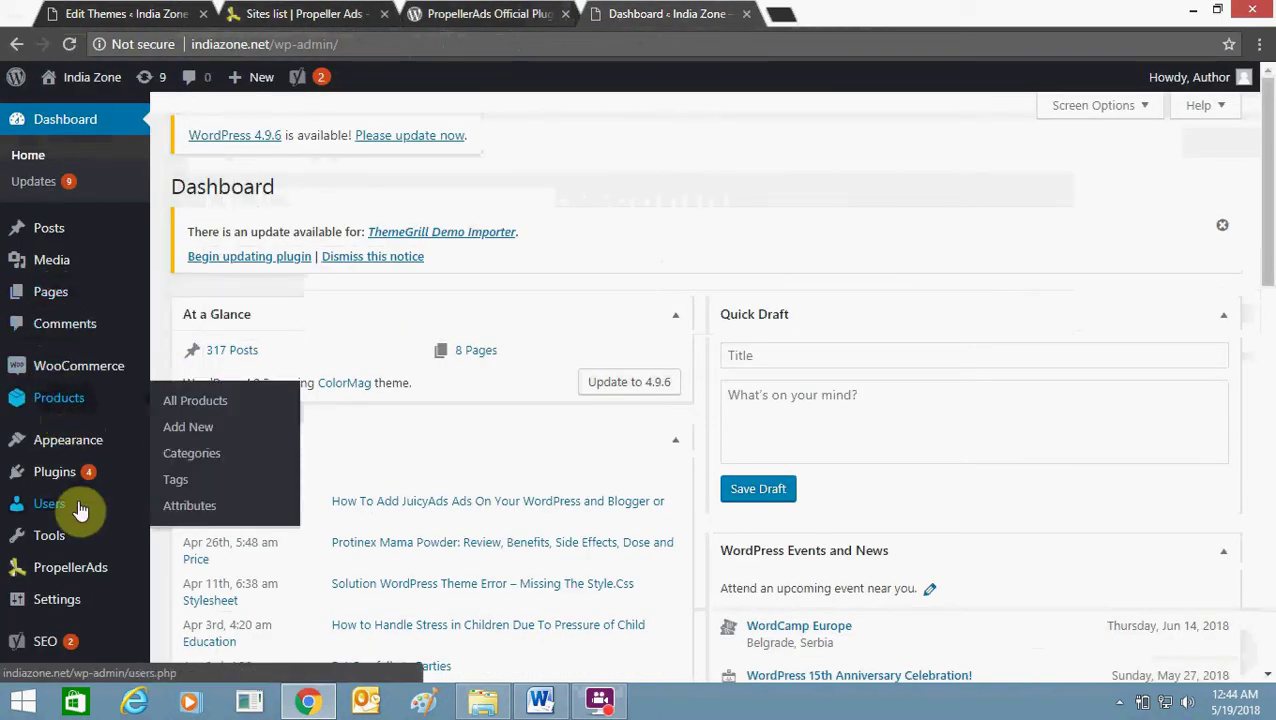
# Paste 'PropellerAds Official Plugin' into the Add Plugins search and find its single result marked Active
pyautogui.moveTo(70, 474)
pyautogui.click(194, 486)
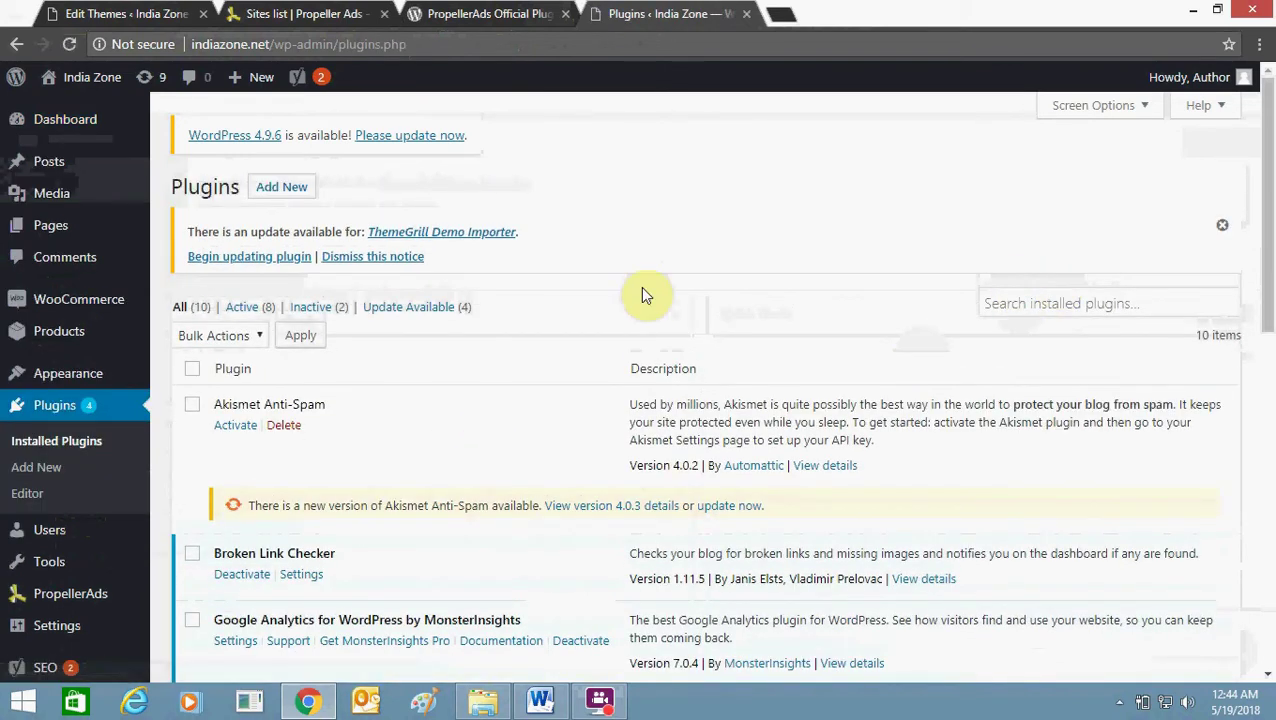
pyautogui.click(284, 196)
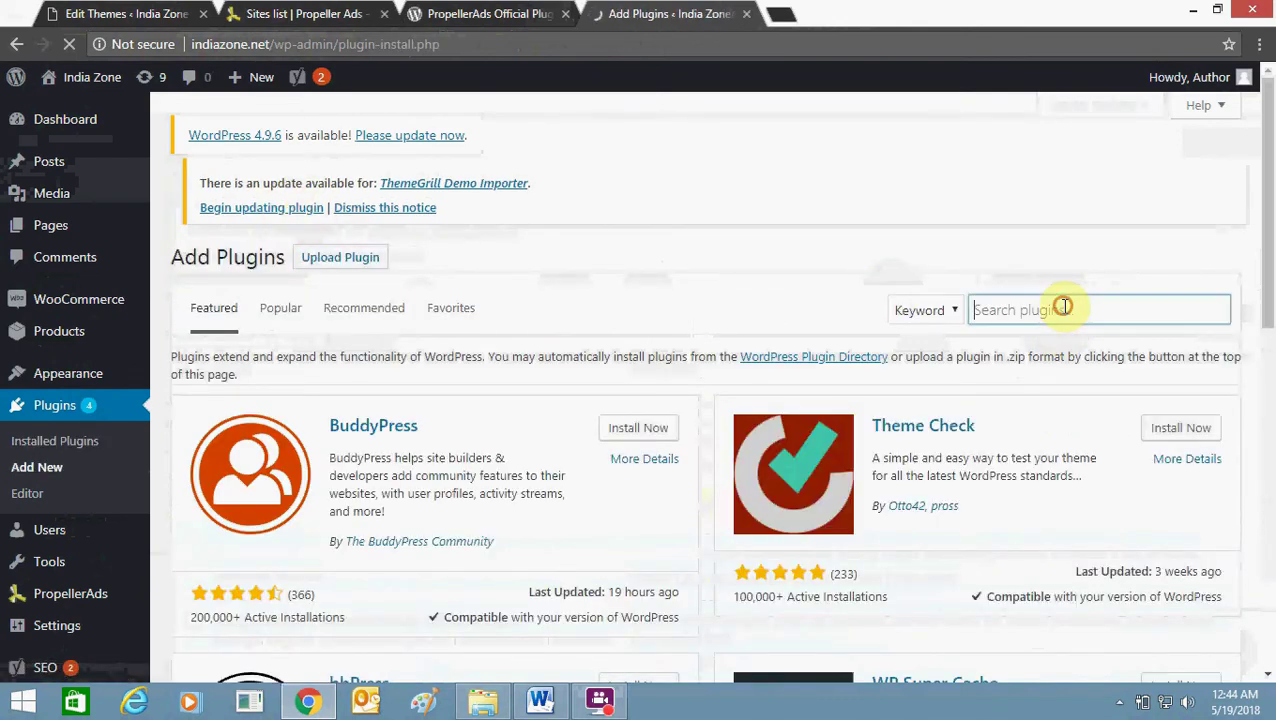
pyautogui.click(1060, 306)
pyautogui.hotkey('ctrl', 'v')
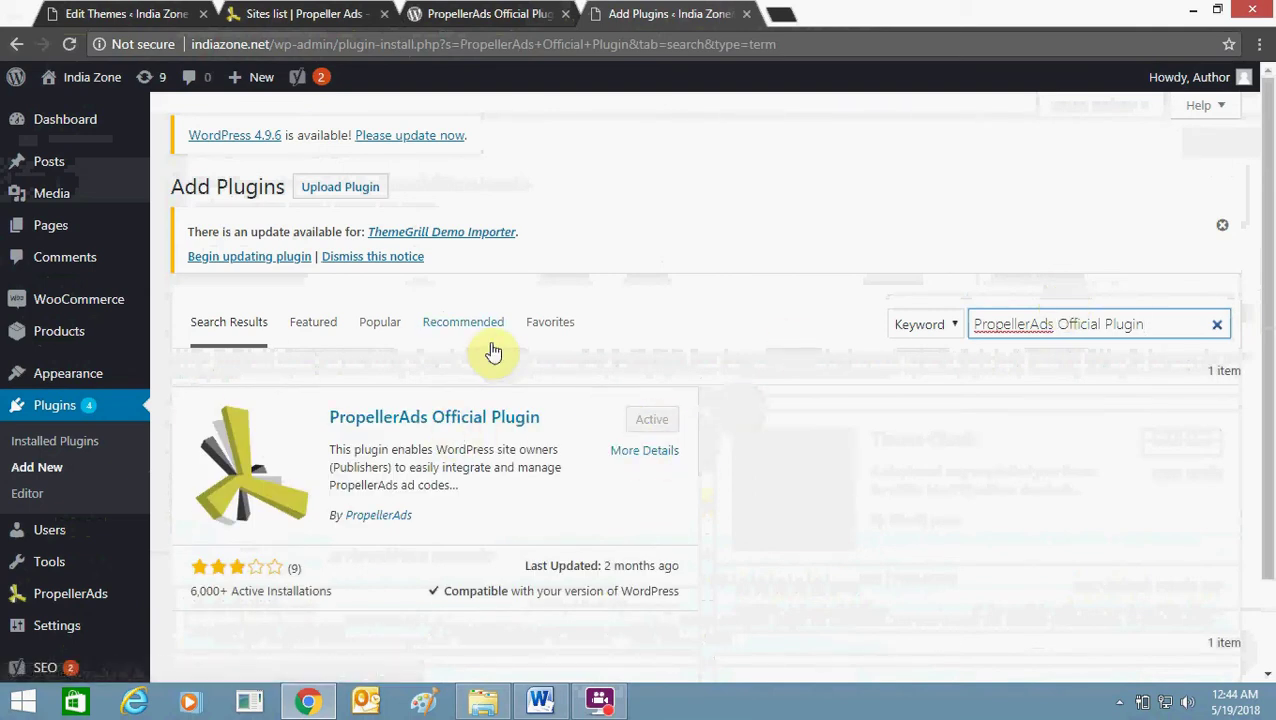
pyautogui.moveTo(99, 557)
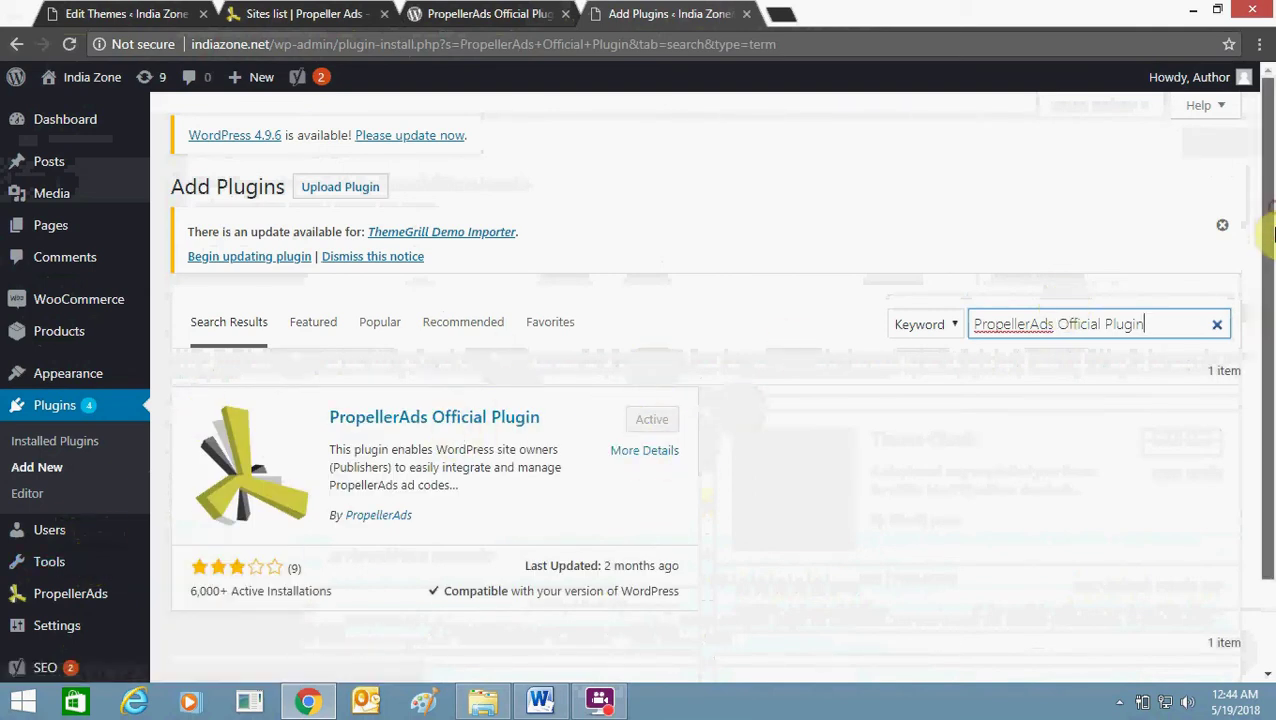
pyautogui.scroll(-1, 1268, 316)
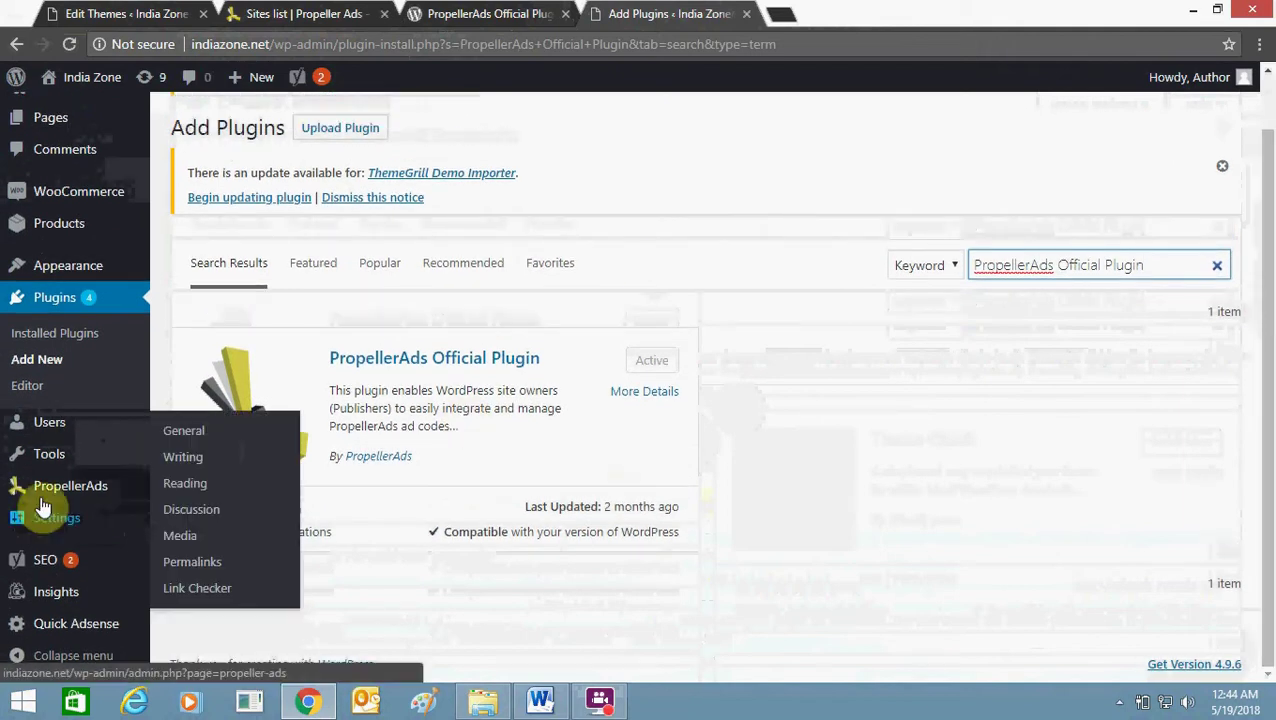
# View the PropellerAds plugin settings down to the Mobile Interstitial zone ID field, then return to the Sites list
pyautogui.click(42, 494)
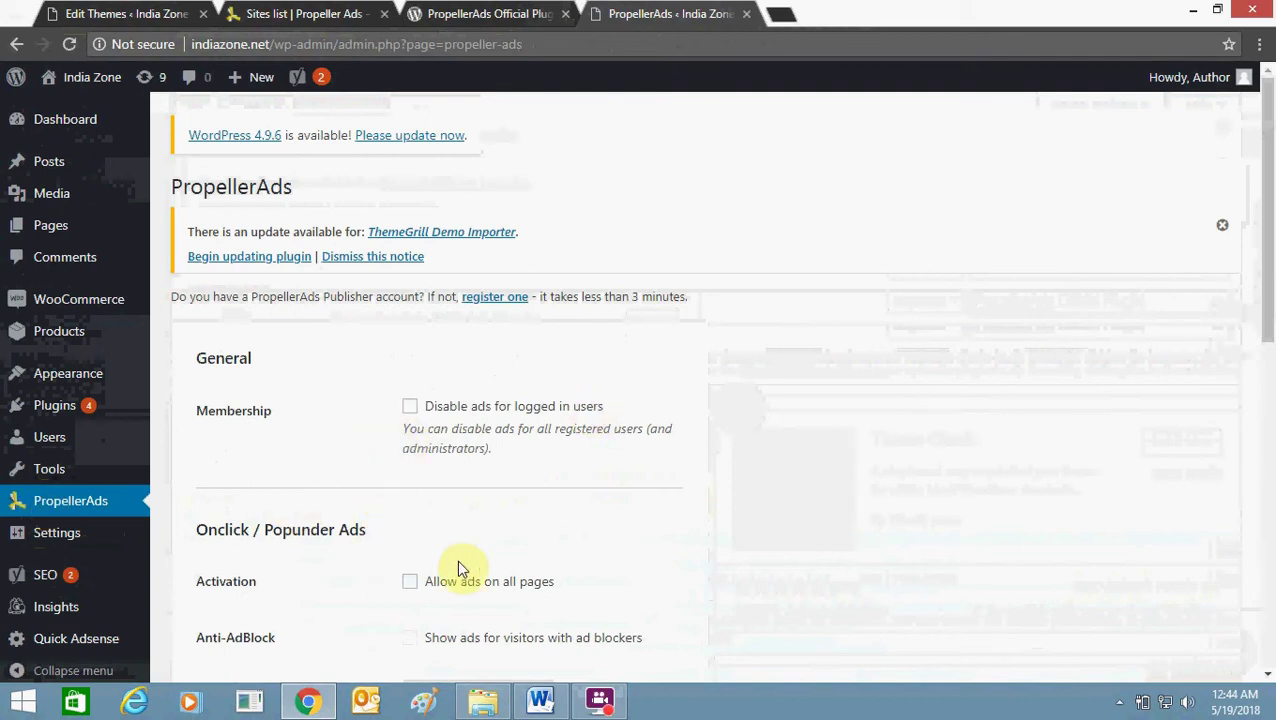
pyautogui.moveTo(1264, 315); pyautogui.dragTo(1266, 432)
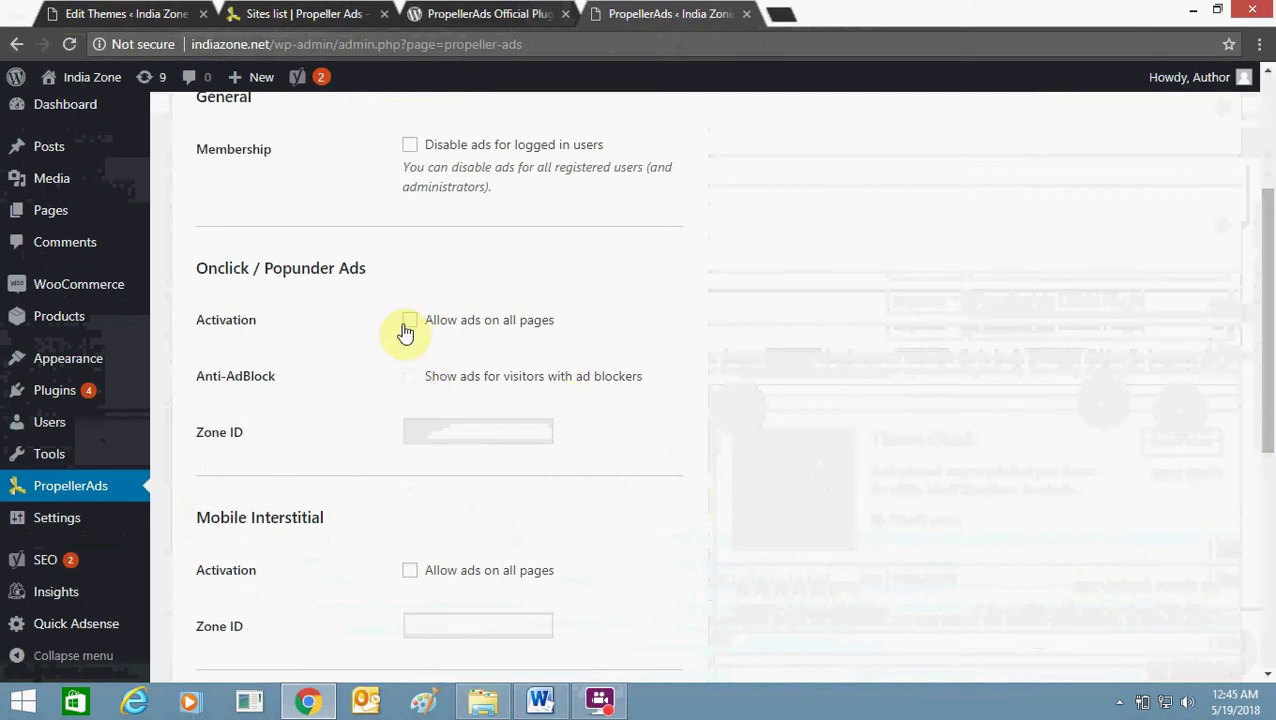
pyautogui.click(313, 12)
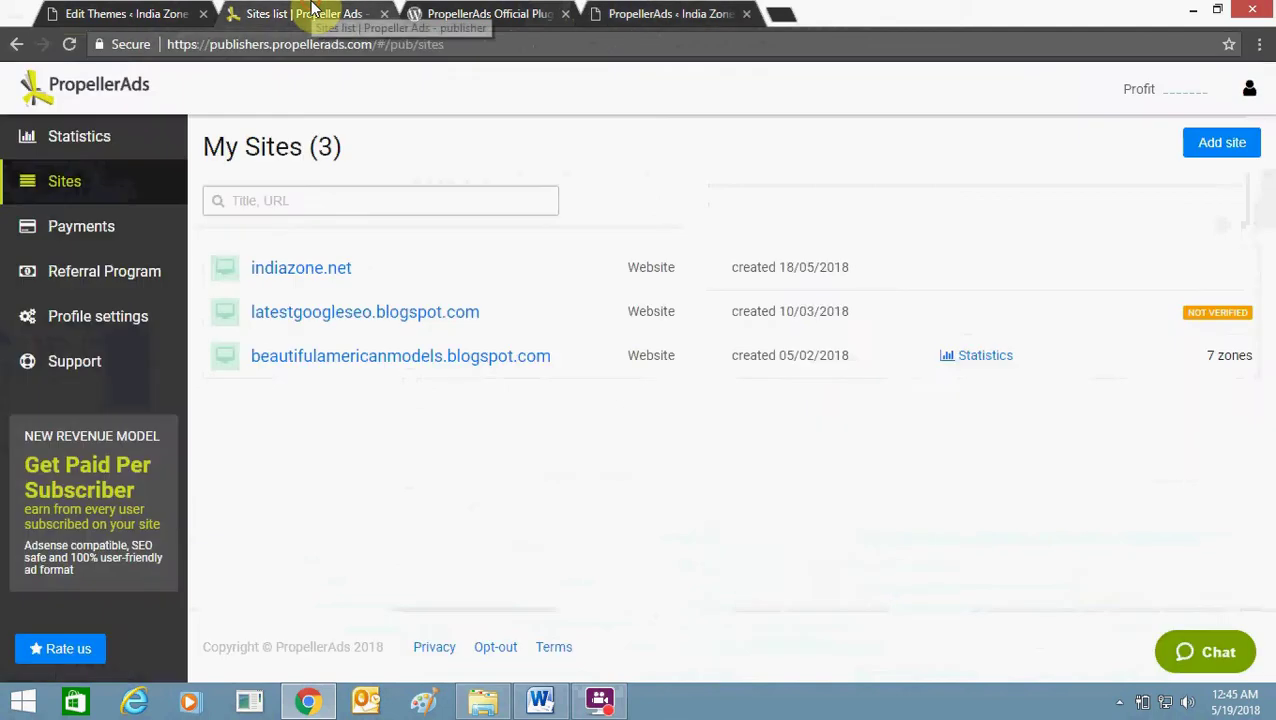
# Start a new zone for indiazone.net, with Interstitial as the zone type
pyautogui.click(315, 270)
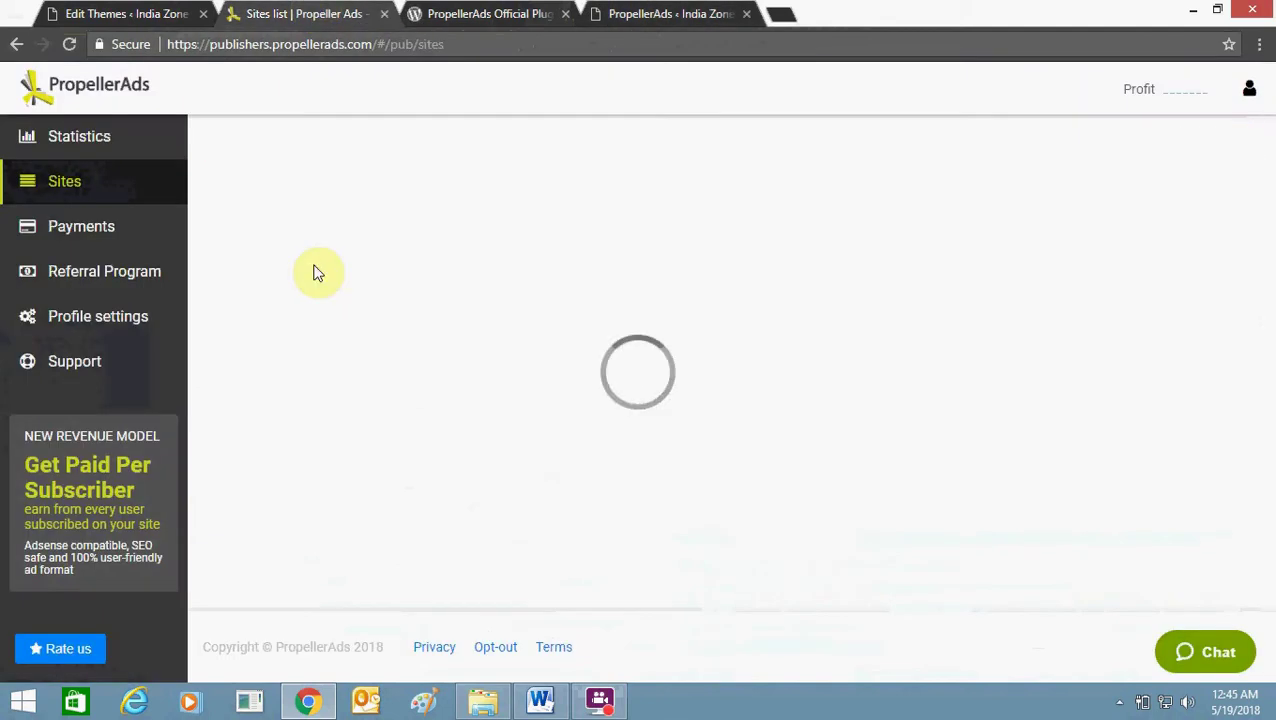
pyautogui.click(313, 240)
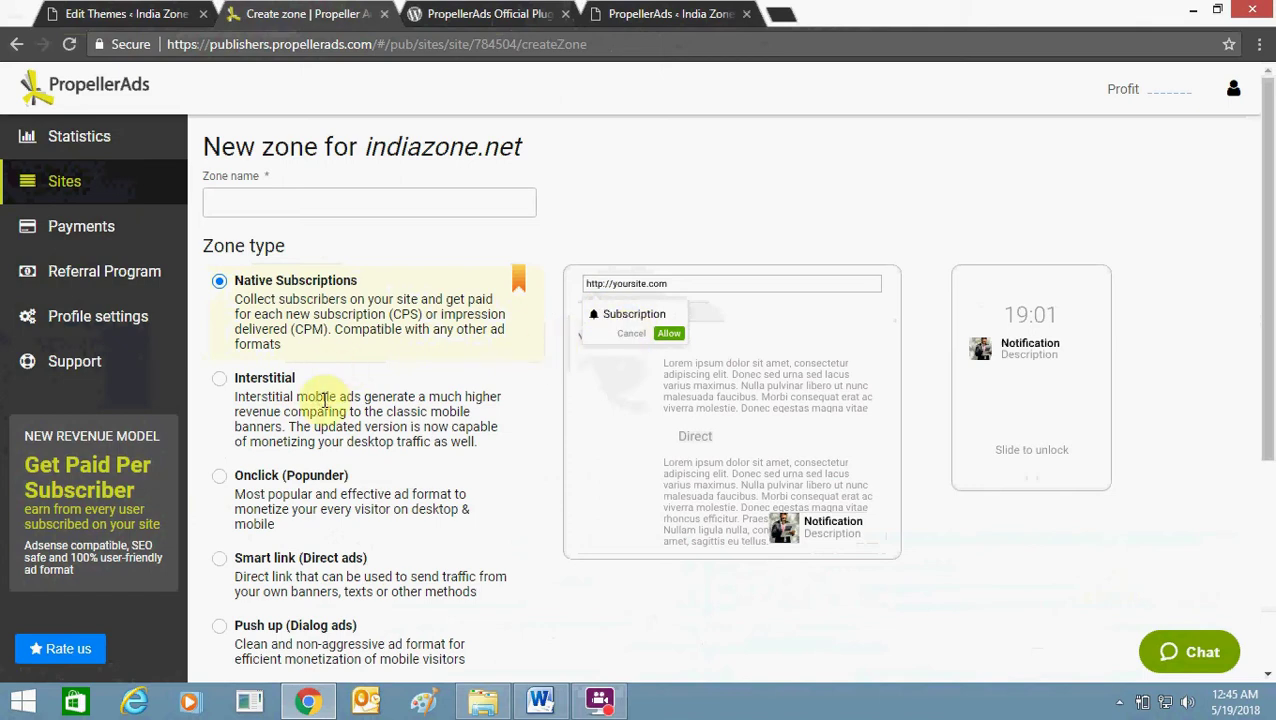
pyautogui.moveTo(322, 397); pyautogui.dragTo(236, 398)
# Compare zone types, choose Interstitial, name the zone 'ad new file', and create it
pyautogui.click(236, 380)
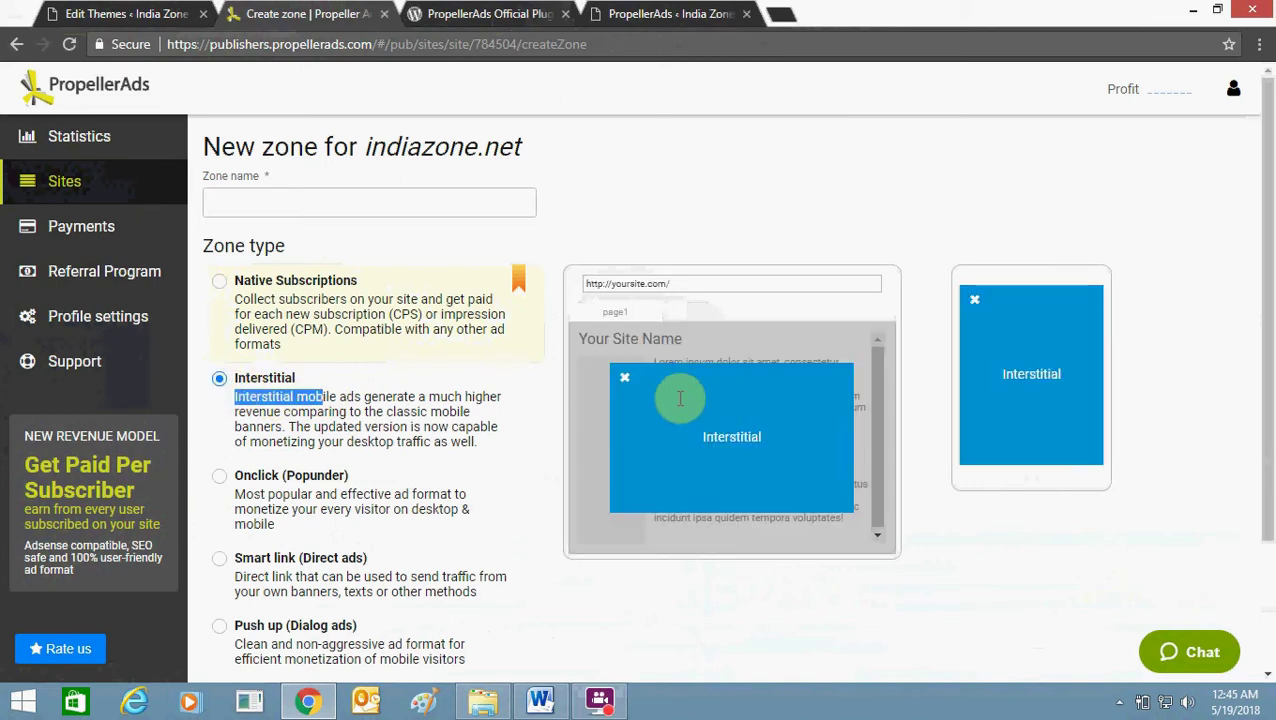
pyautogui.click(224, 478)
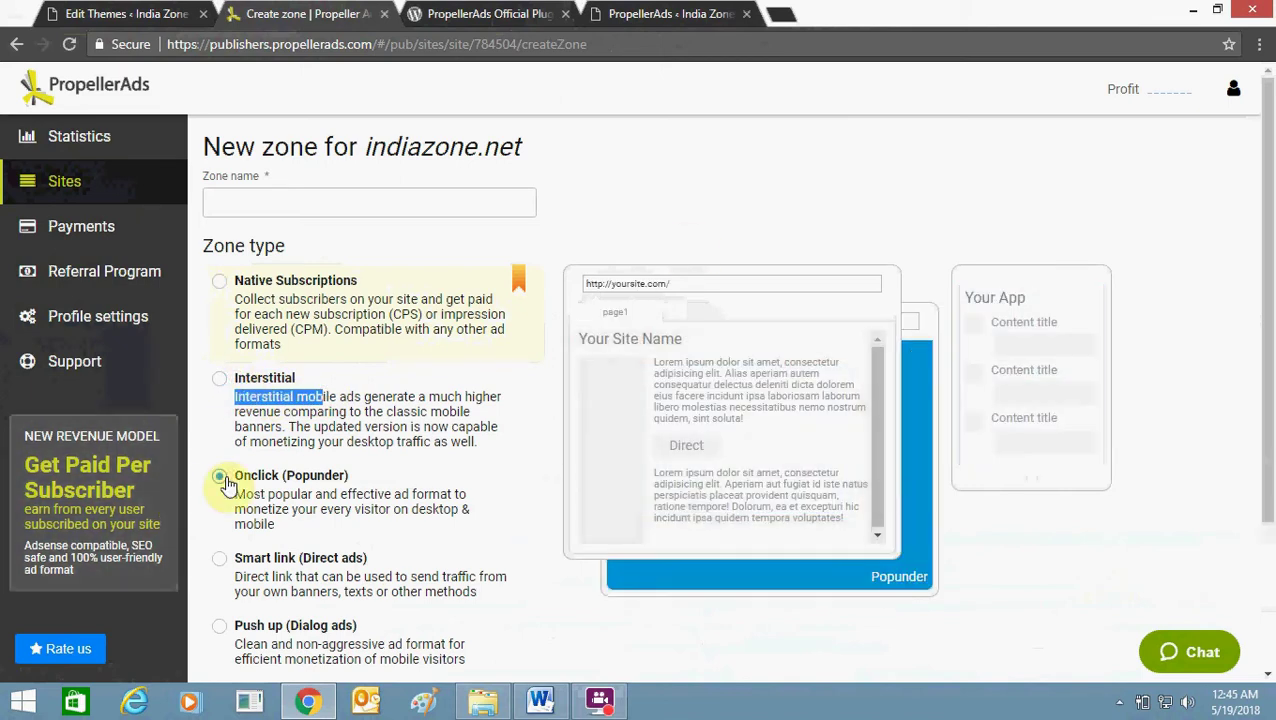
pyautogui.click(226, 562)
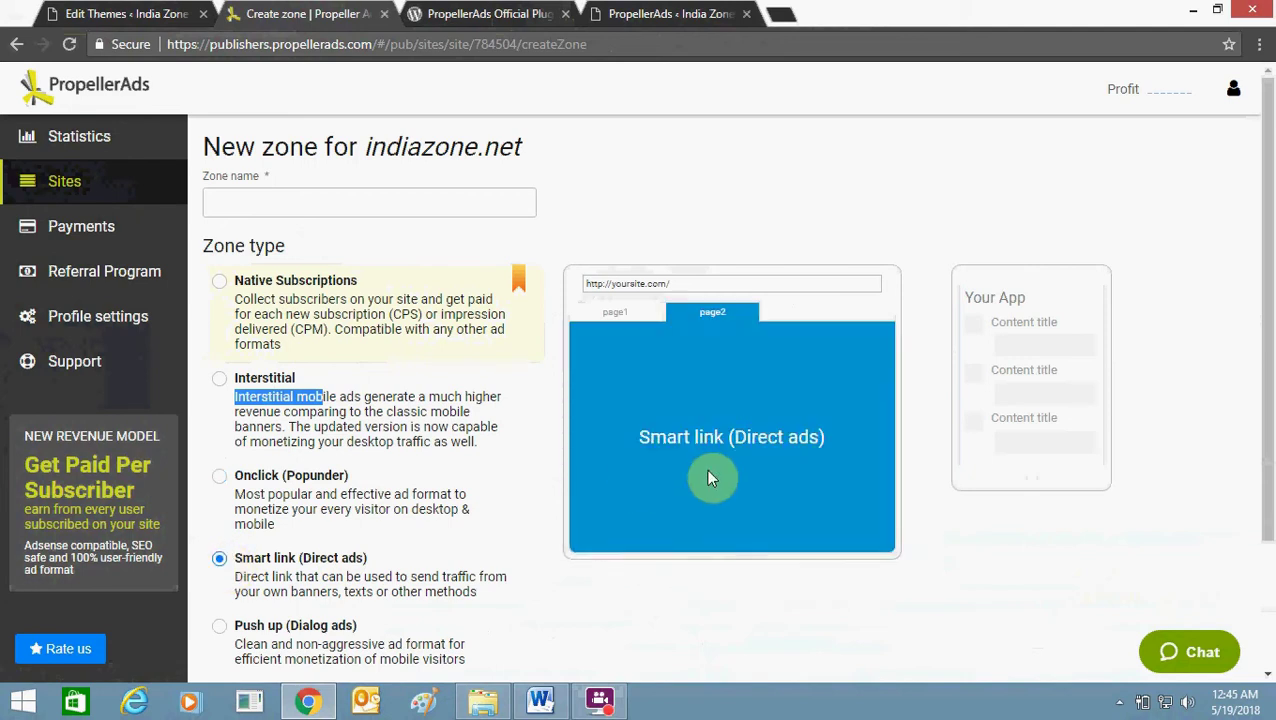
pyautogui.click(224, 628)
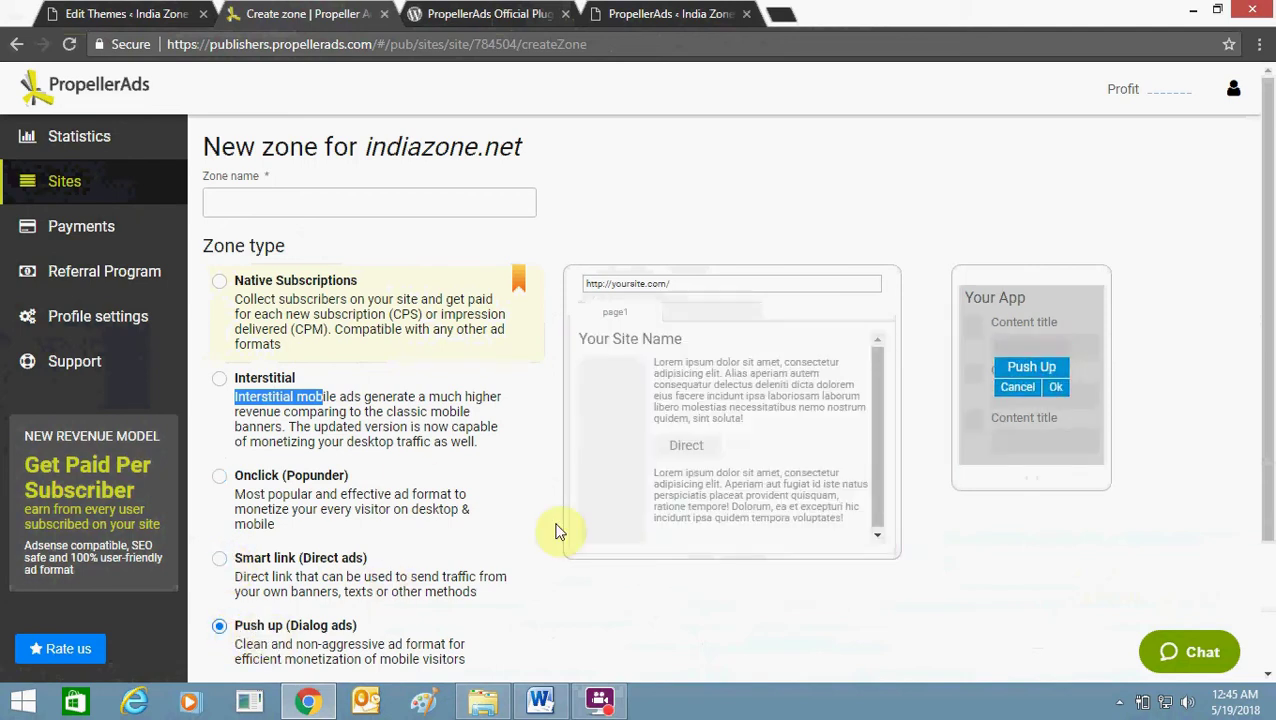
pyautogui.click(277, 387)
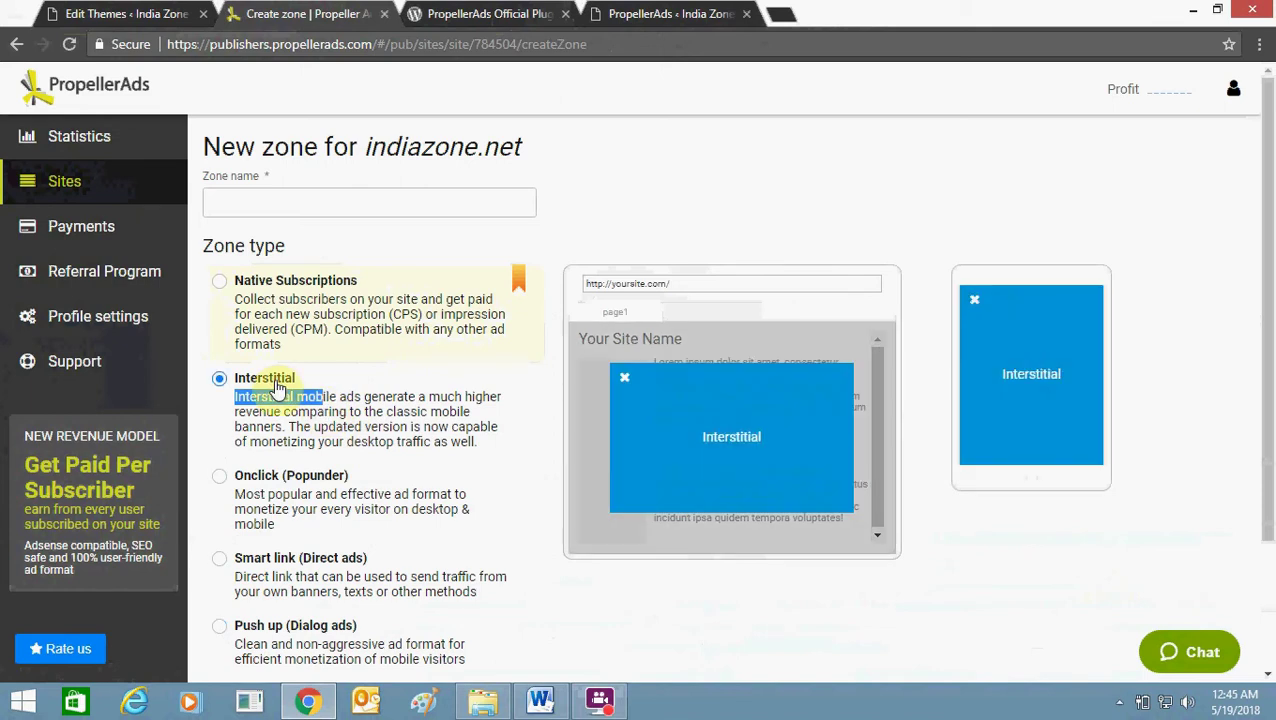
pyautogui.click(333, 210)
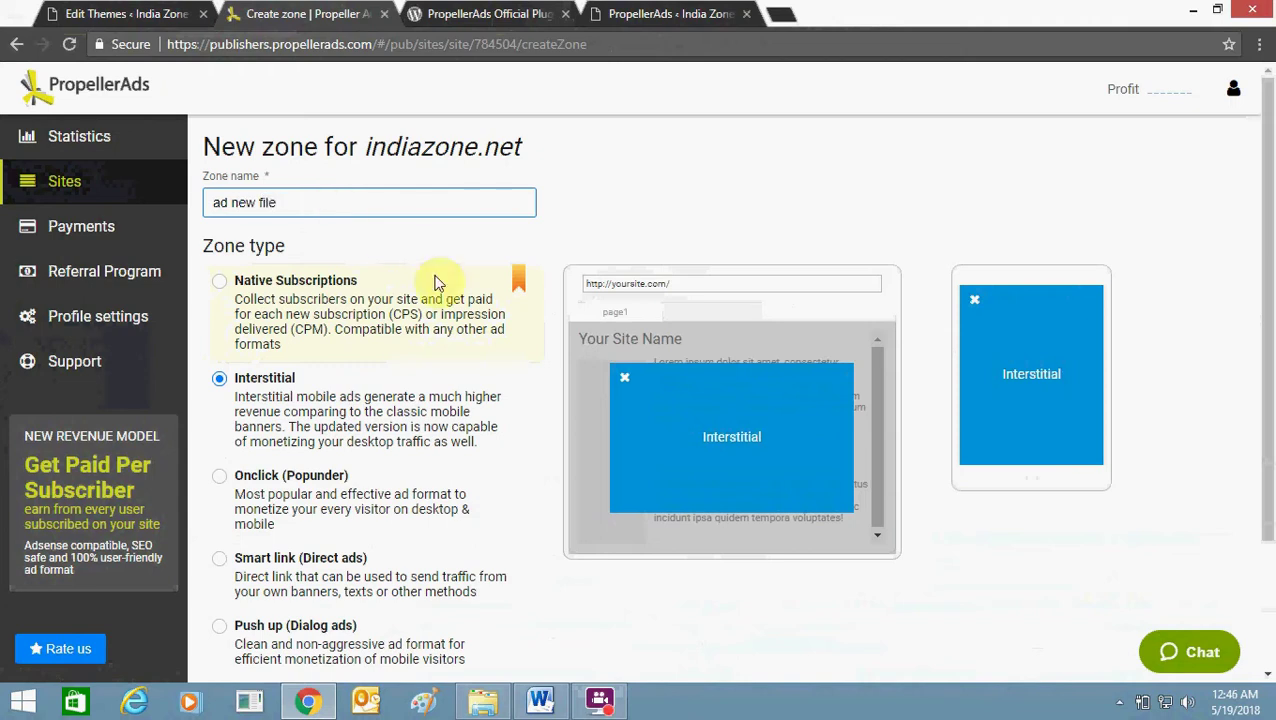
pyautogui.moveTo(1266, 271); pyautogui.dragTo(1271, 450)
pyautogui.click(362, 582)
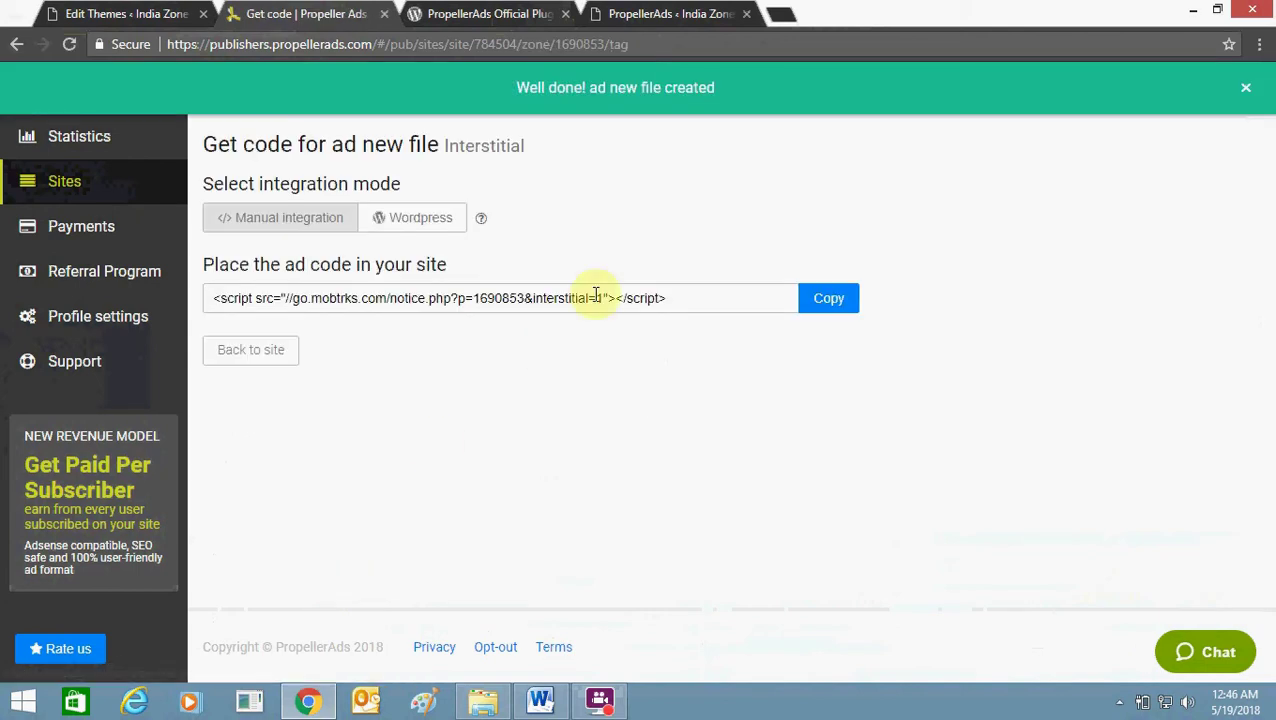
# Copy the ad script, then show the WordPress plugin parameters and copy Zone ID 1690853
pyautogui.click(835, 304)
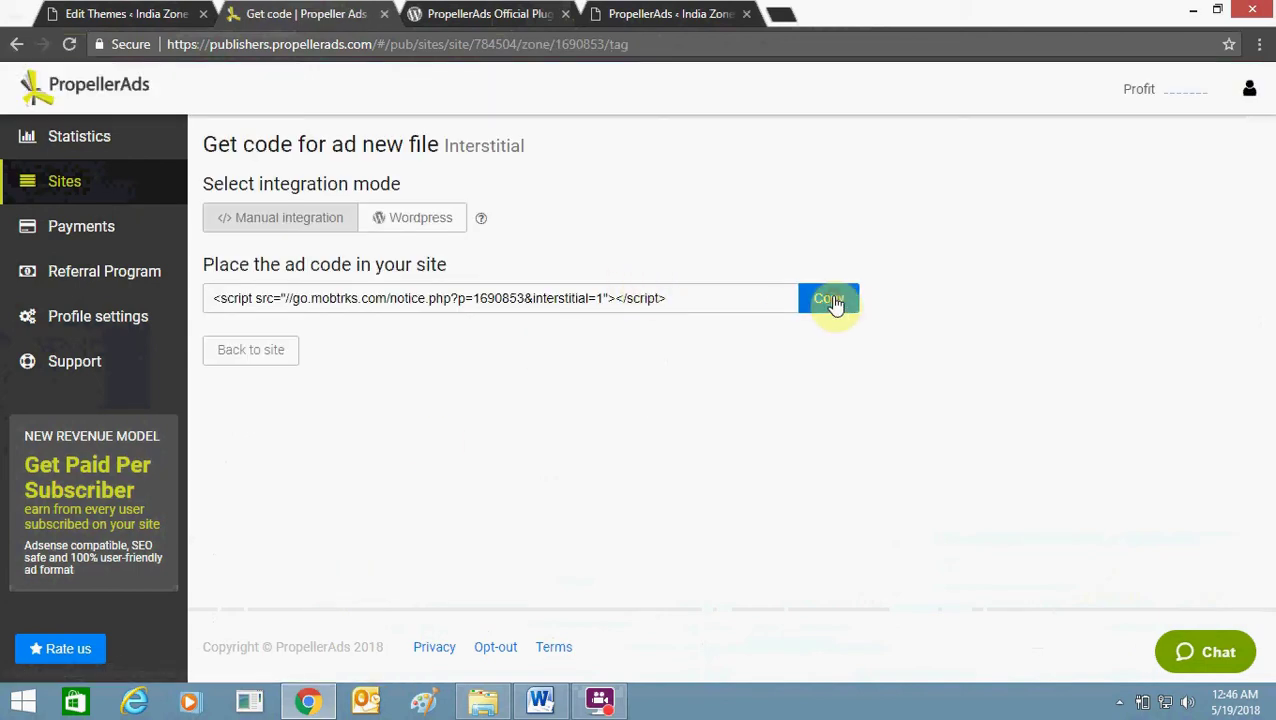
pyautogui.click(443, 229)
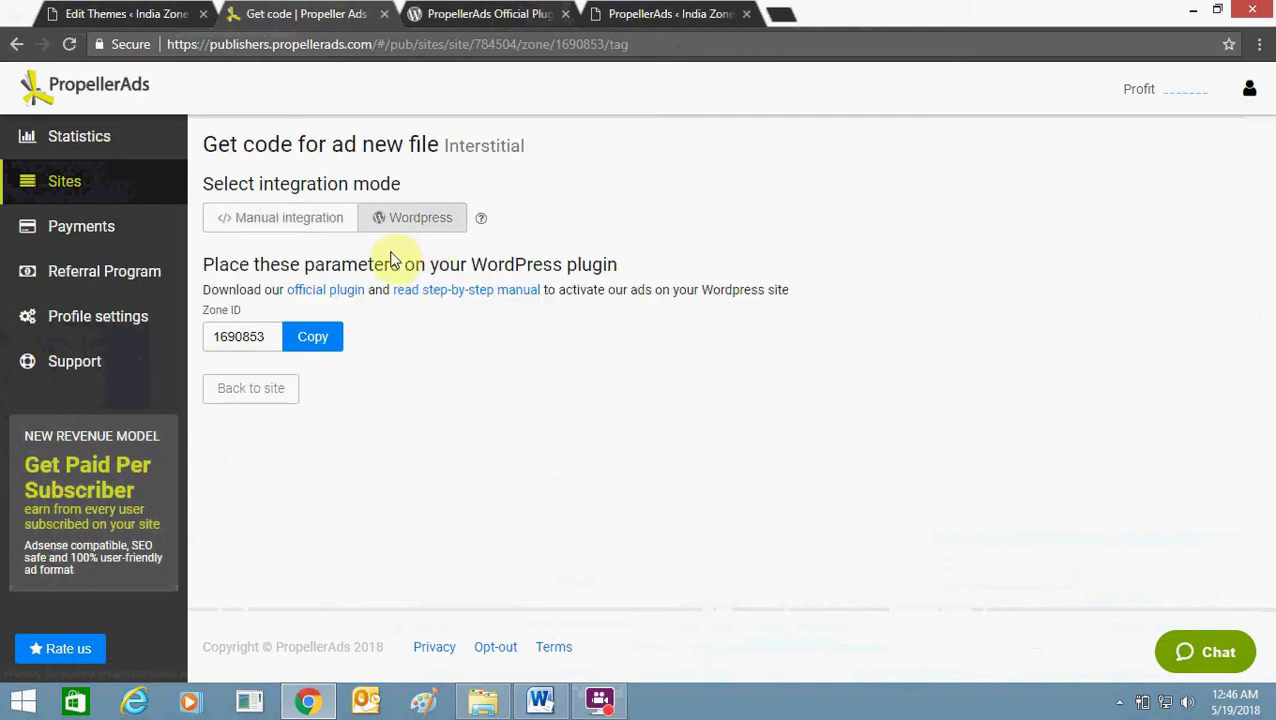
pyautogui.click(315, 343)
# Show the WordPress PropellerAds plugin settings and scroll through its options
pyautogui.click(622, 13)
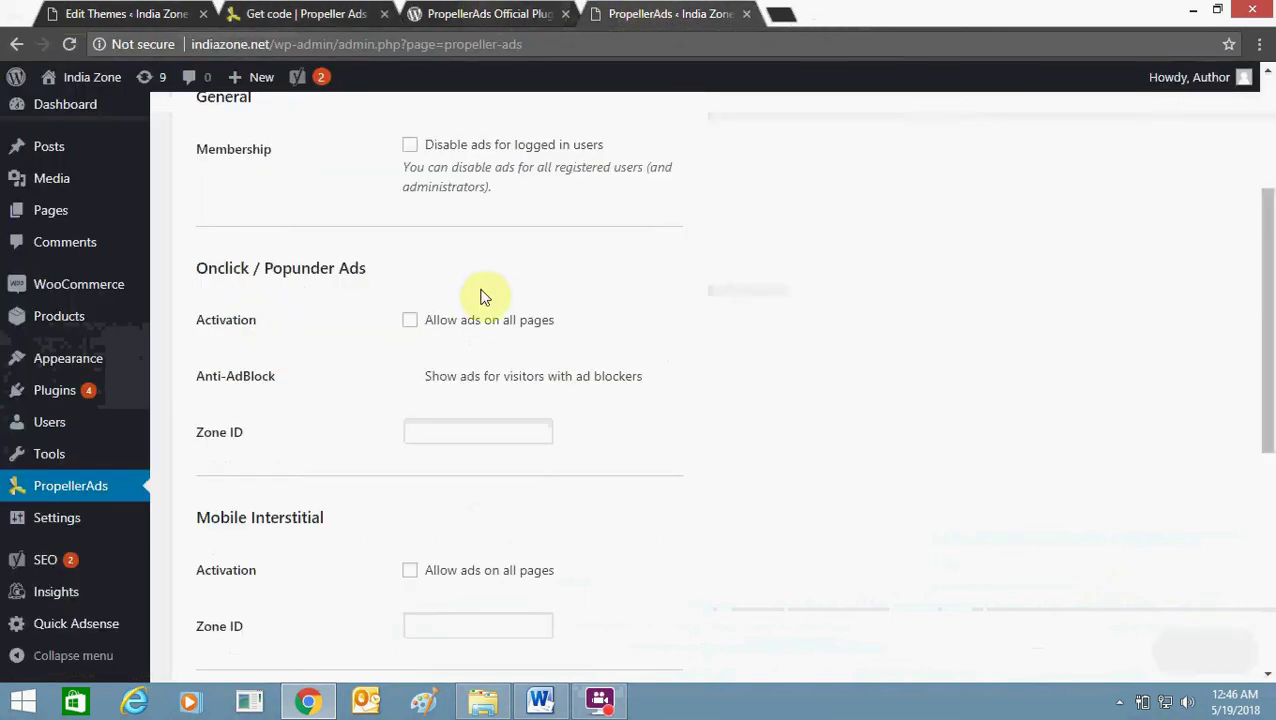
pyautogui.click(307, 14)
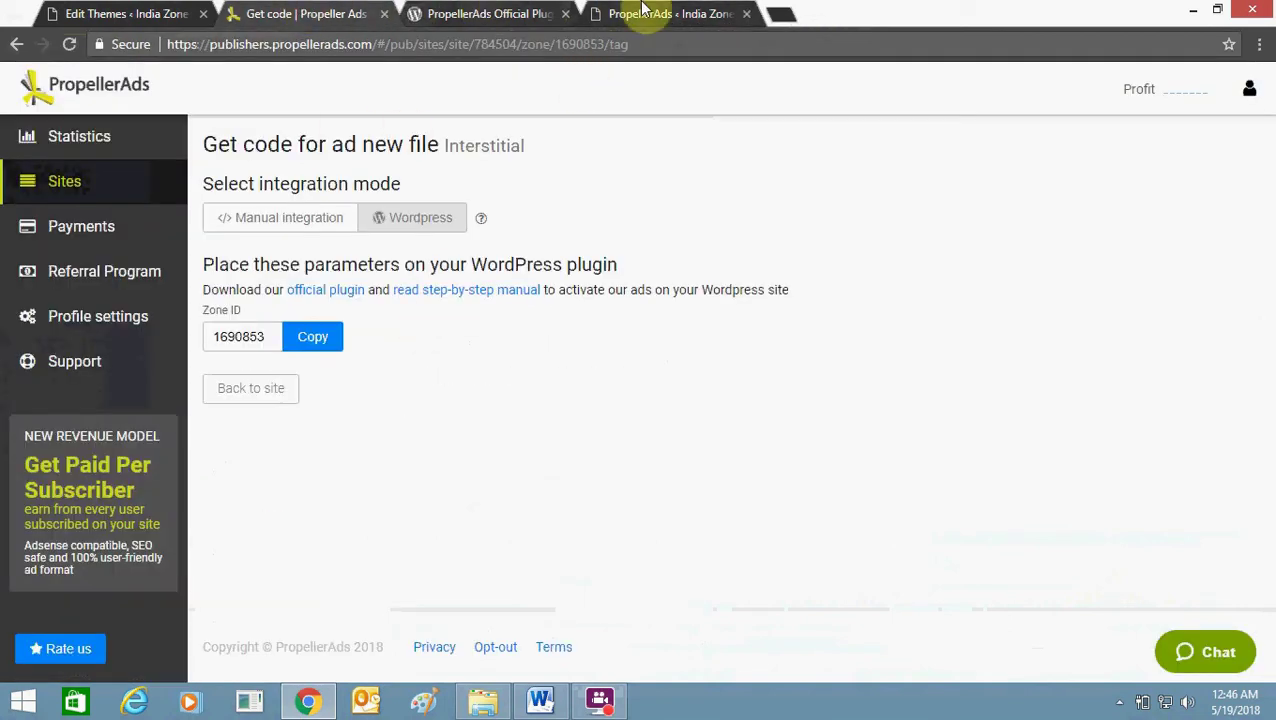
pyautogui.click(680, 11)
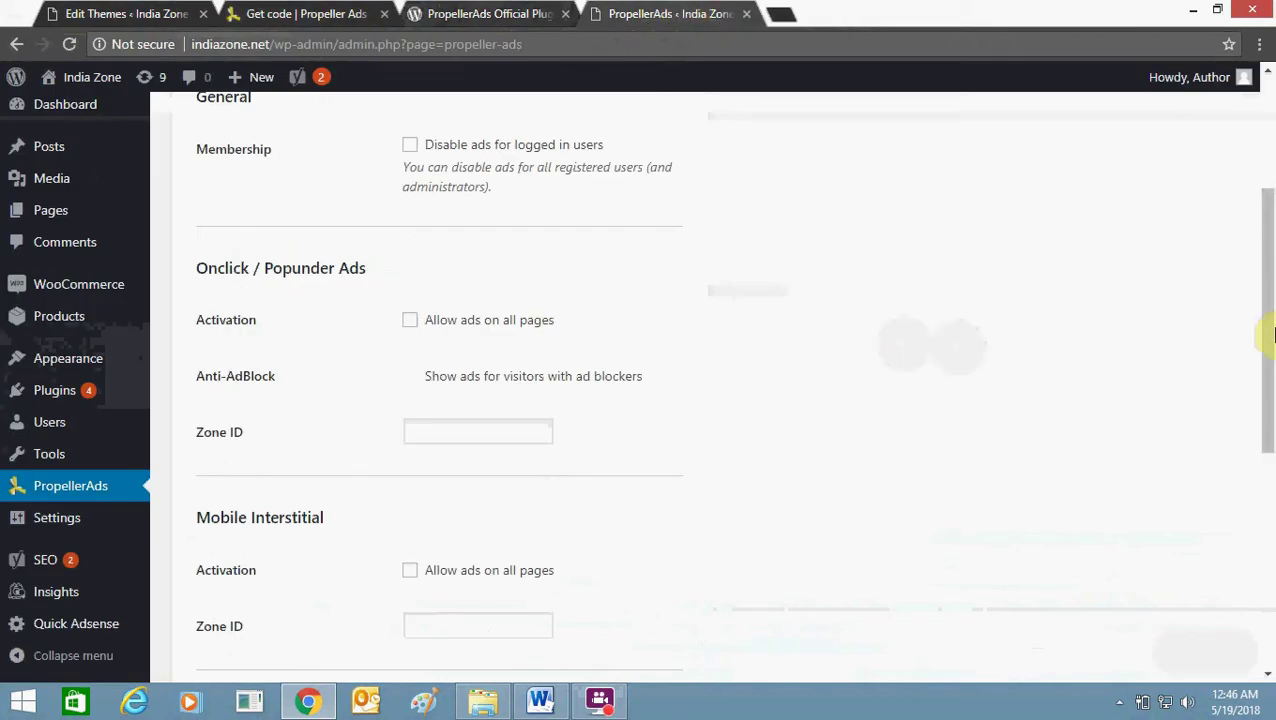
pyautogui.scroll(-1, 1268, 440)
pyautogui.scroll(-2, 1270, 450)
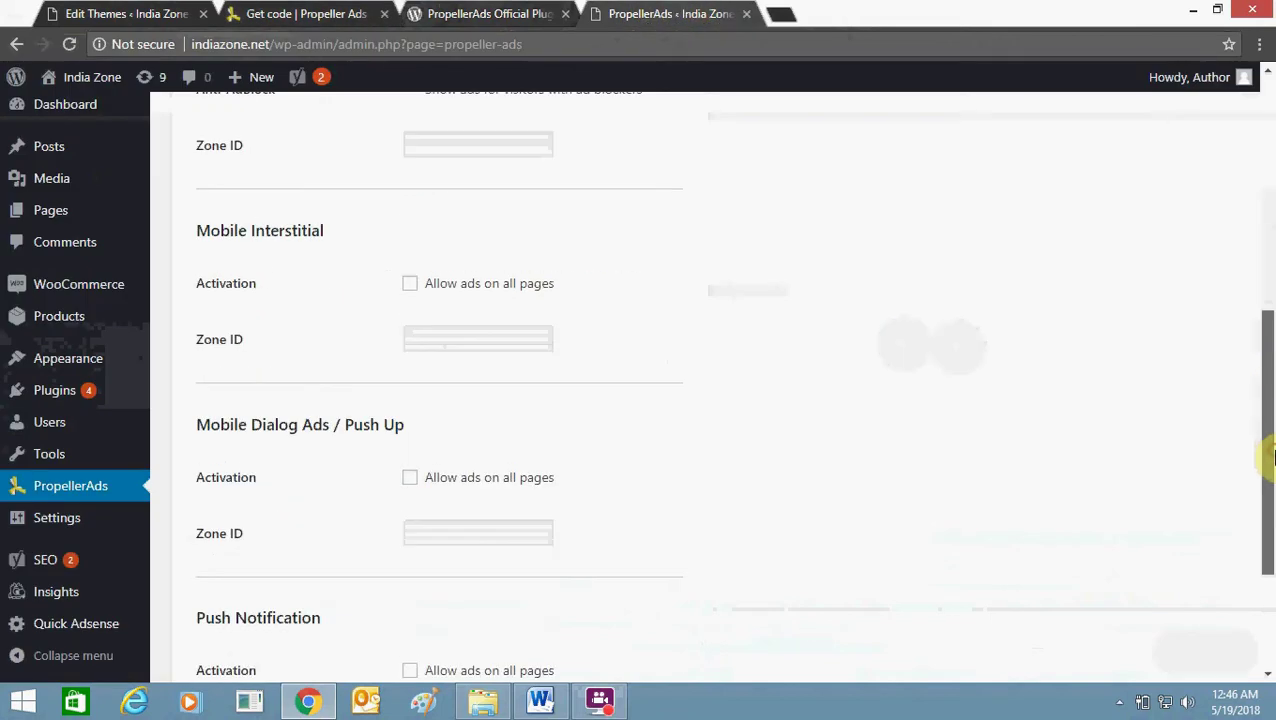
pyautogui.scroll(-2, 1270, 513)
pyautogui.scroll(2, 1272, 540)
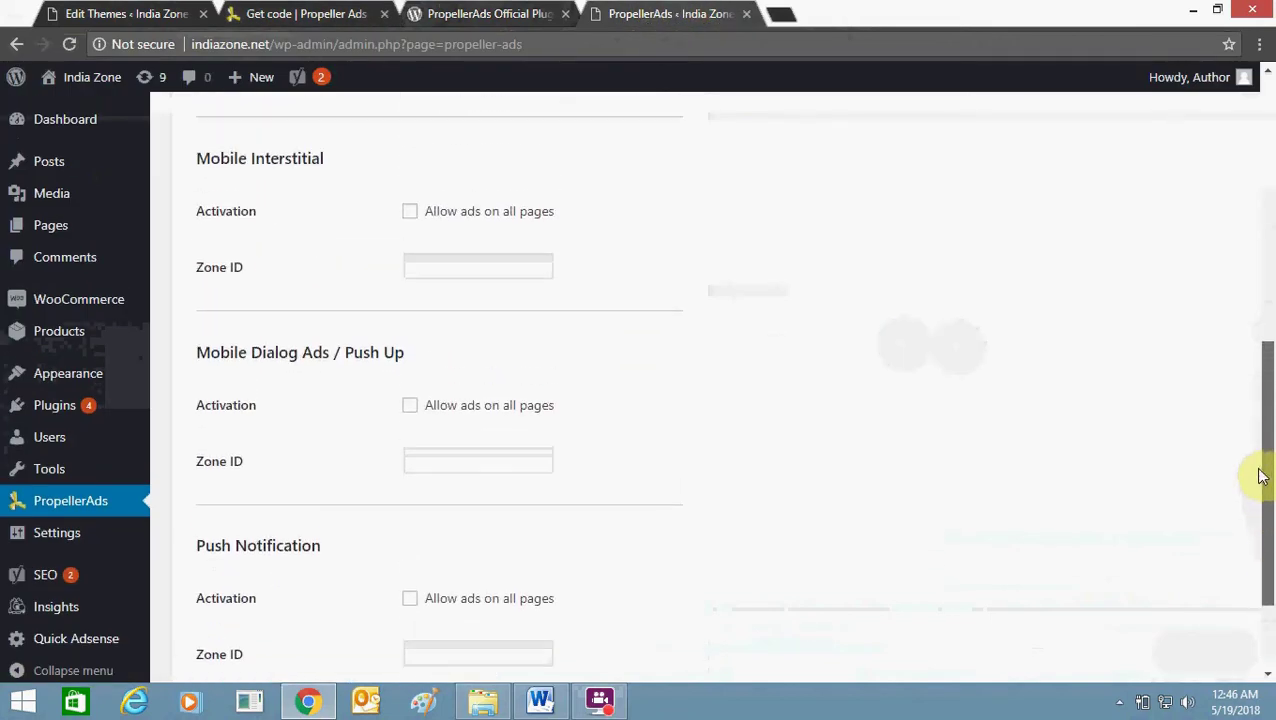
pyautogui.tripleClick(1248, 421)
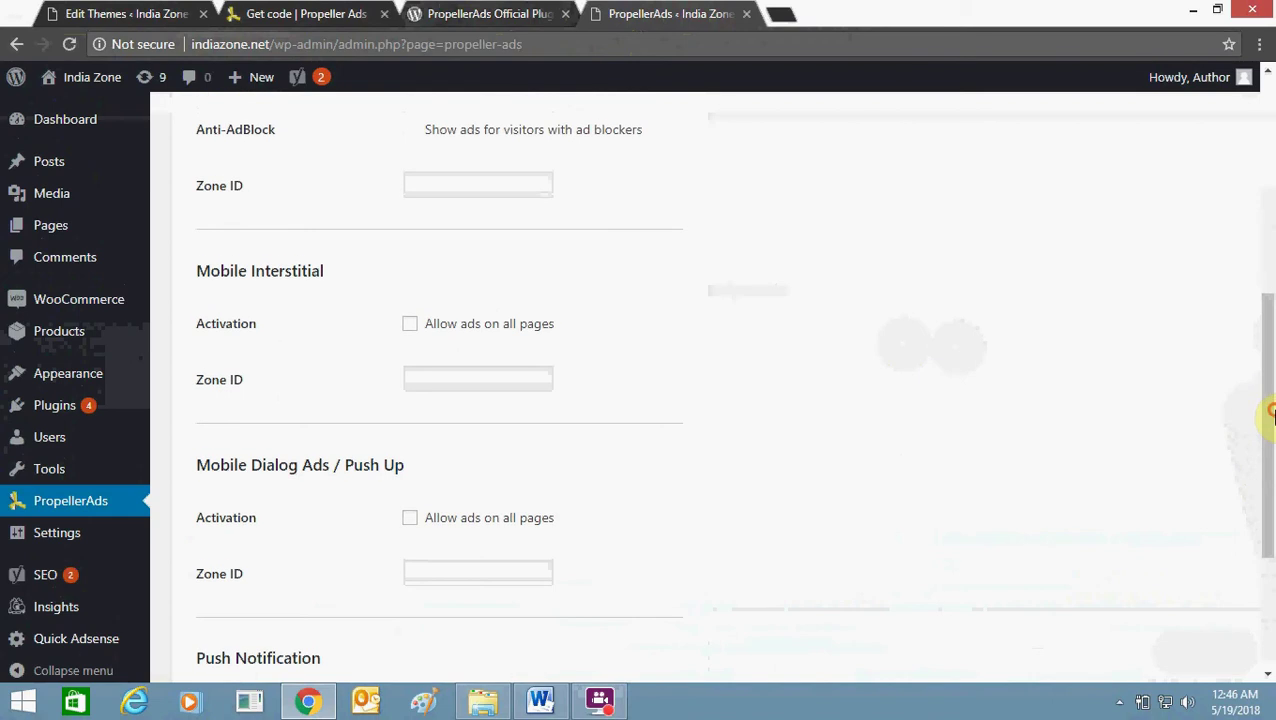
pyautogui.click(1270, 421)
pyautogui.scroll(2, 1266, 370)
pyautogui.moveTo(1258, 303); pyautogui.dragTo(1258, 301)
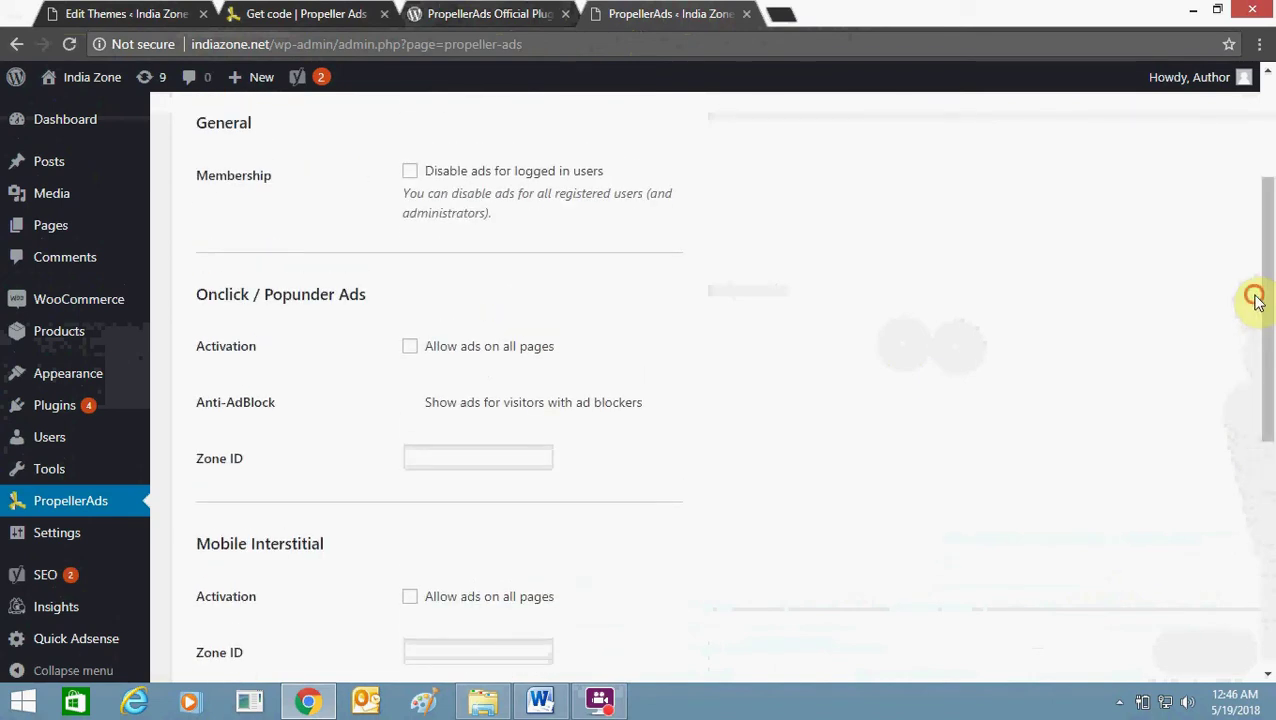
pyautogui.tripleClick(1256, 282)
pyautogui.scroll(1, 1266, 272)
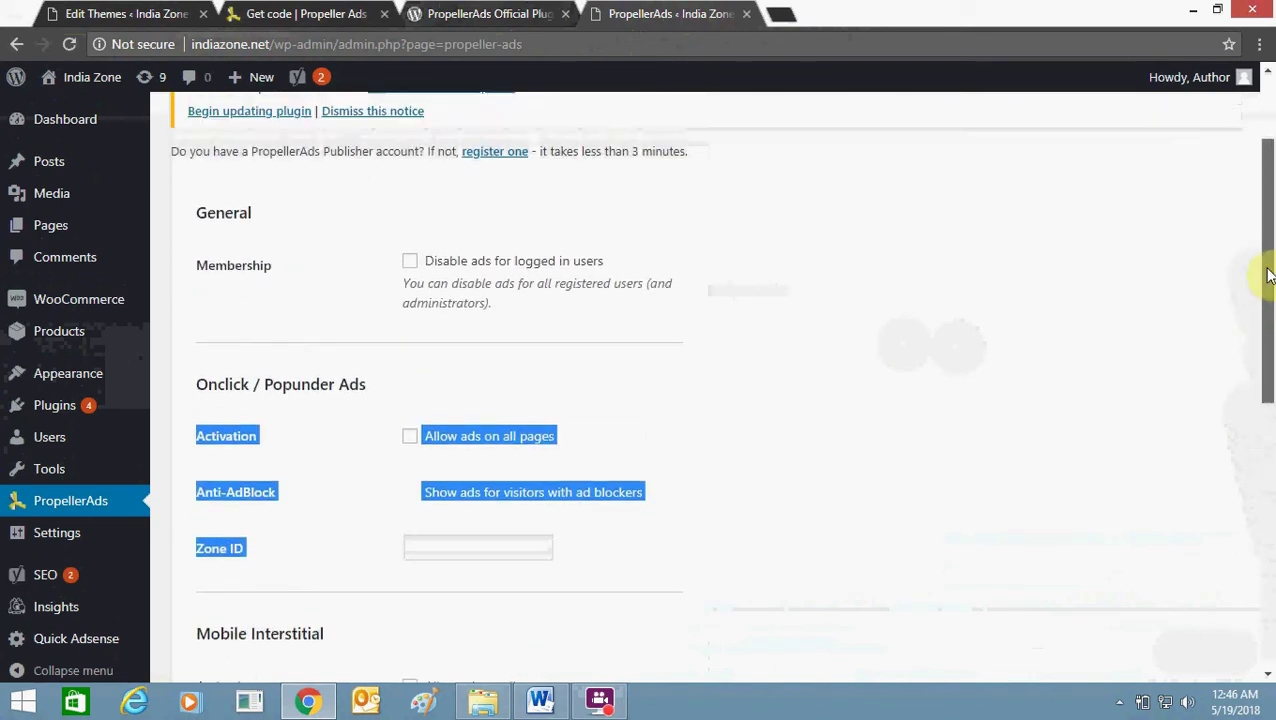
pyautogui.click(584, 421)
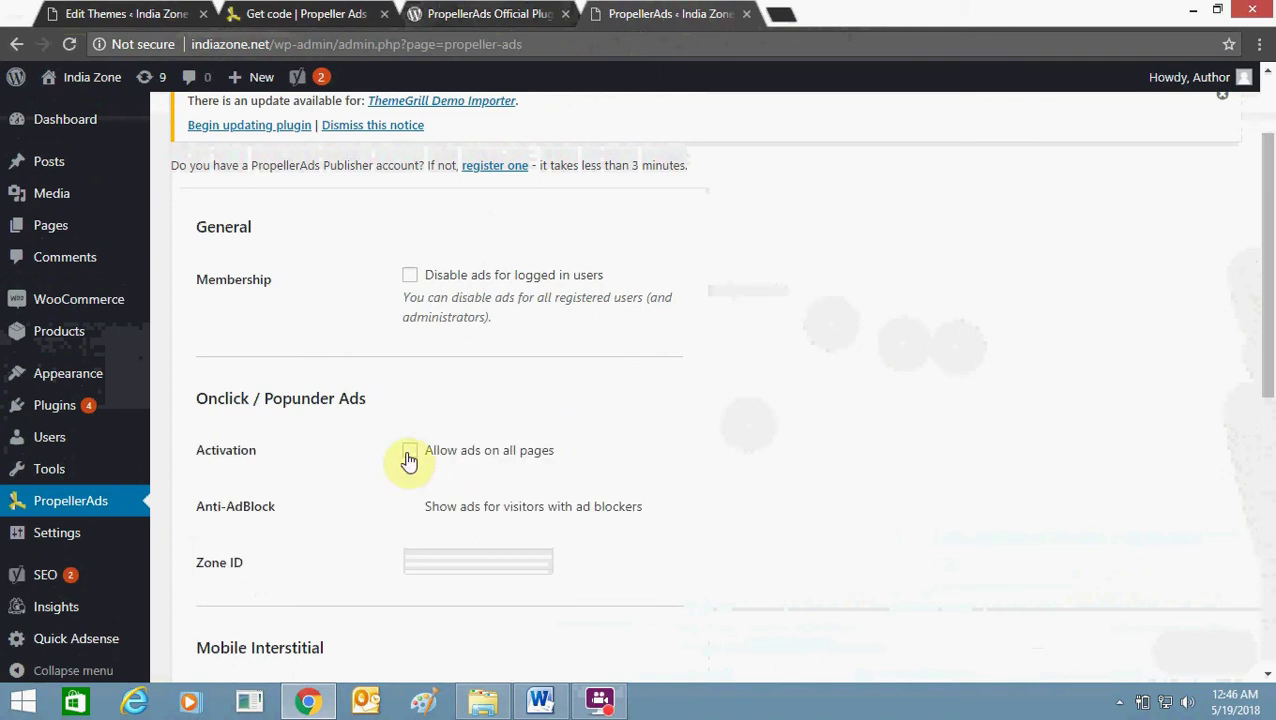
# Show indiazone.net's page in PropellerAds, listing zone 1690853 'ad new file'
pyautogui.click(280, 12)
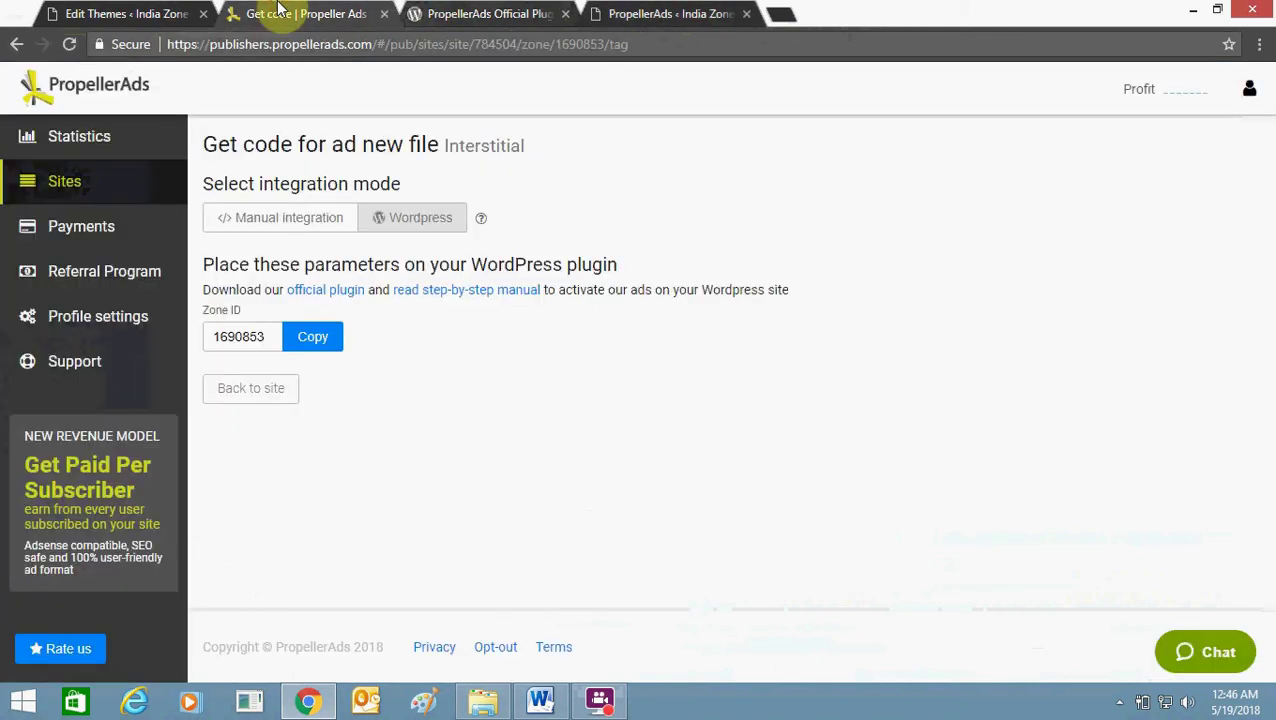
pyautogui.click(104, 190)
pyautogui.click(313, 270)
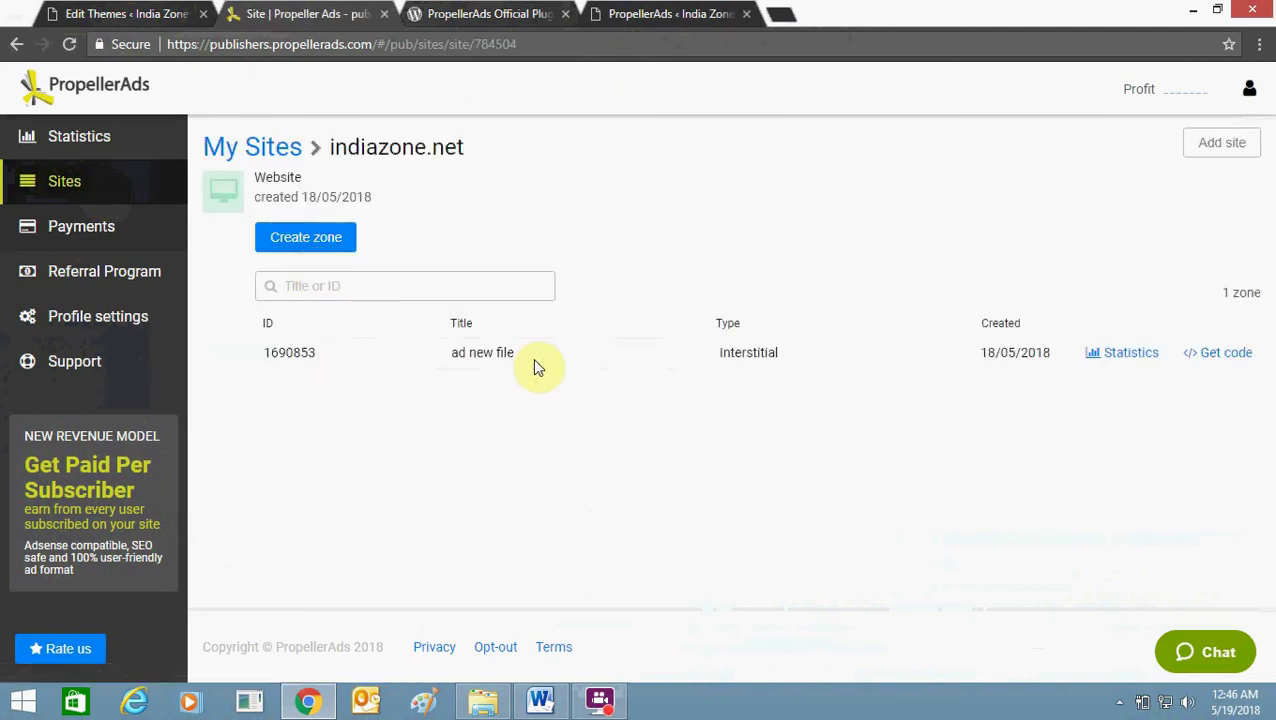
# Tick 'Allow ads on all pages' for Mobile Interstitial, enter Zone ID 1690853, and save
pyautogui.click(652, 16)
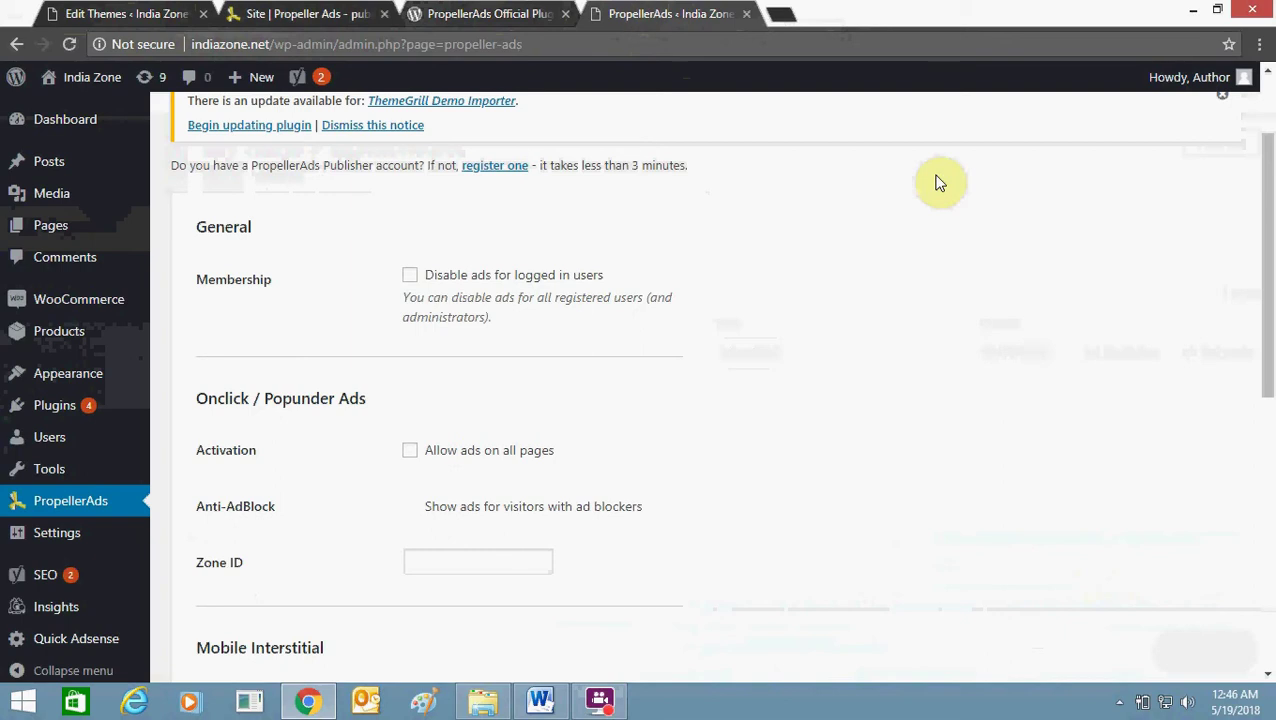
pyautogui.moveTo(1272, 247); pyautogui.dragTo(1270, 442)
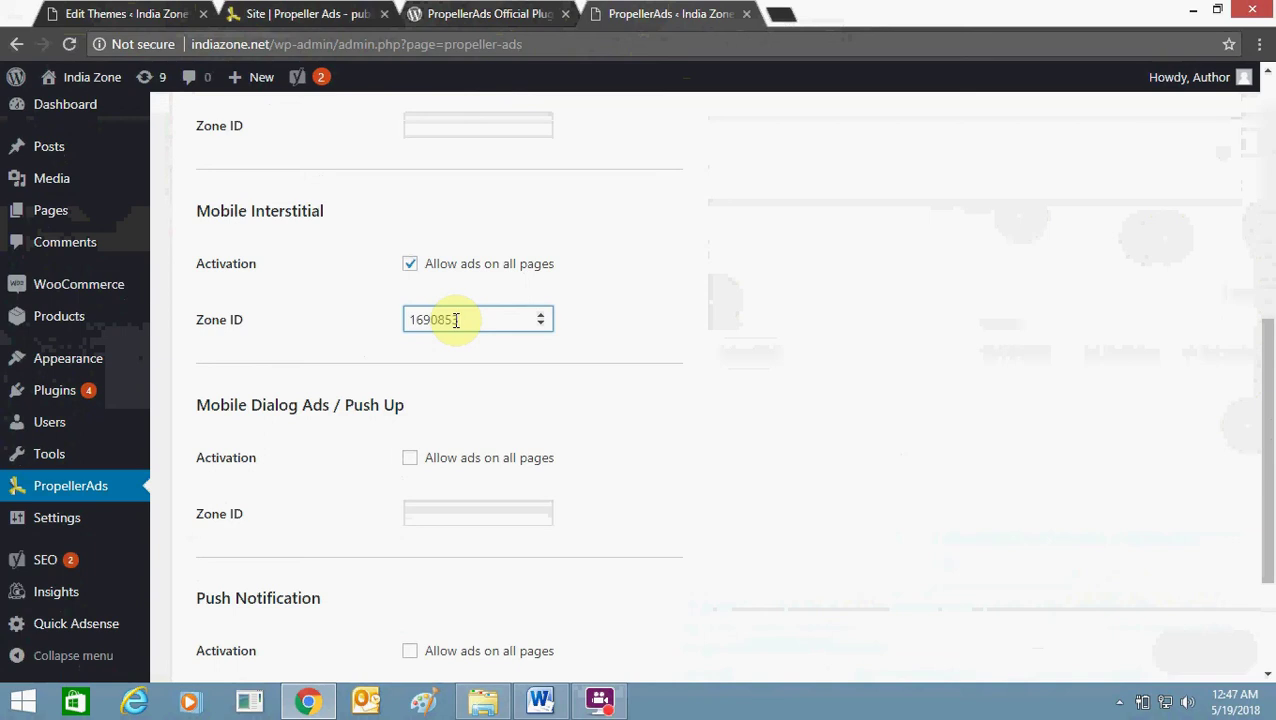
pyautogui.click(654, 359)
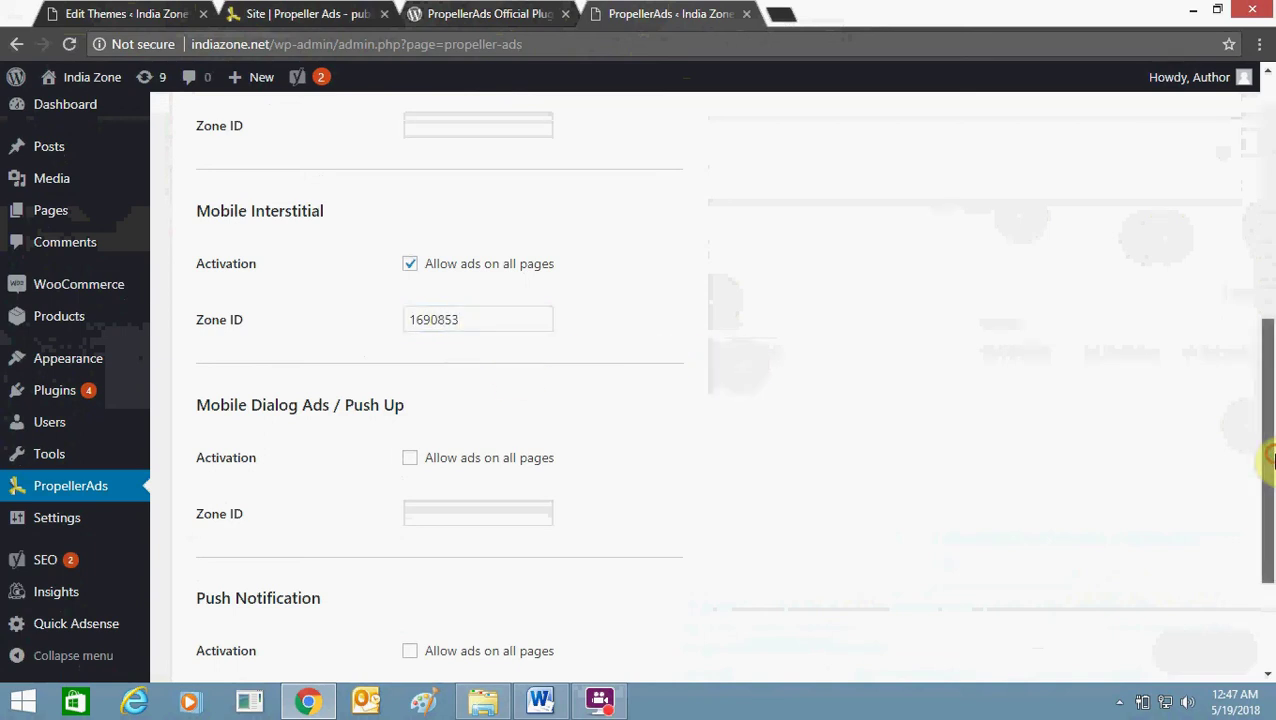
pyautogui.moveTo(1270, 457); pyautogui.dragTo(1264, 583)
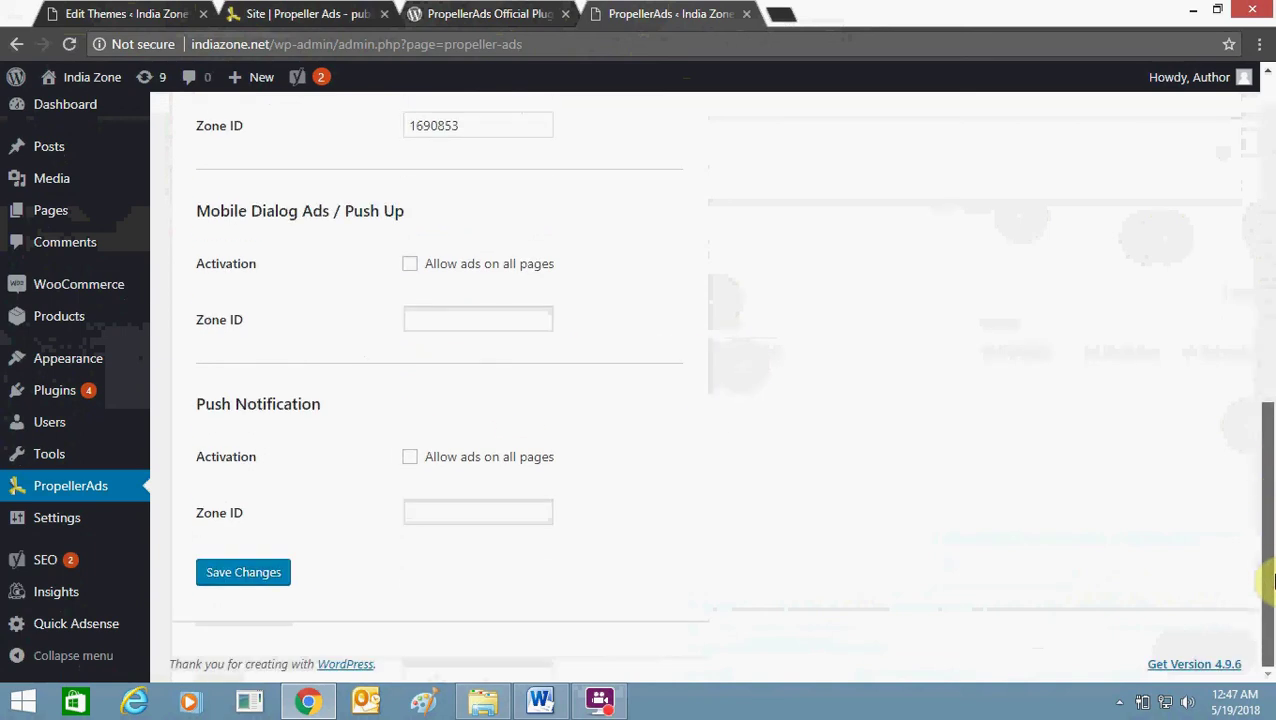
pyautogui.click(268, 582)
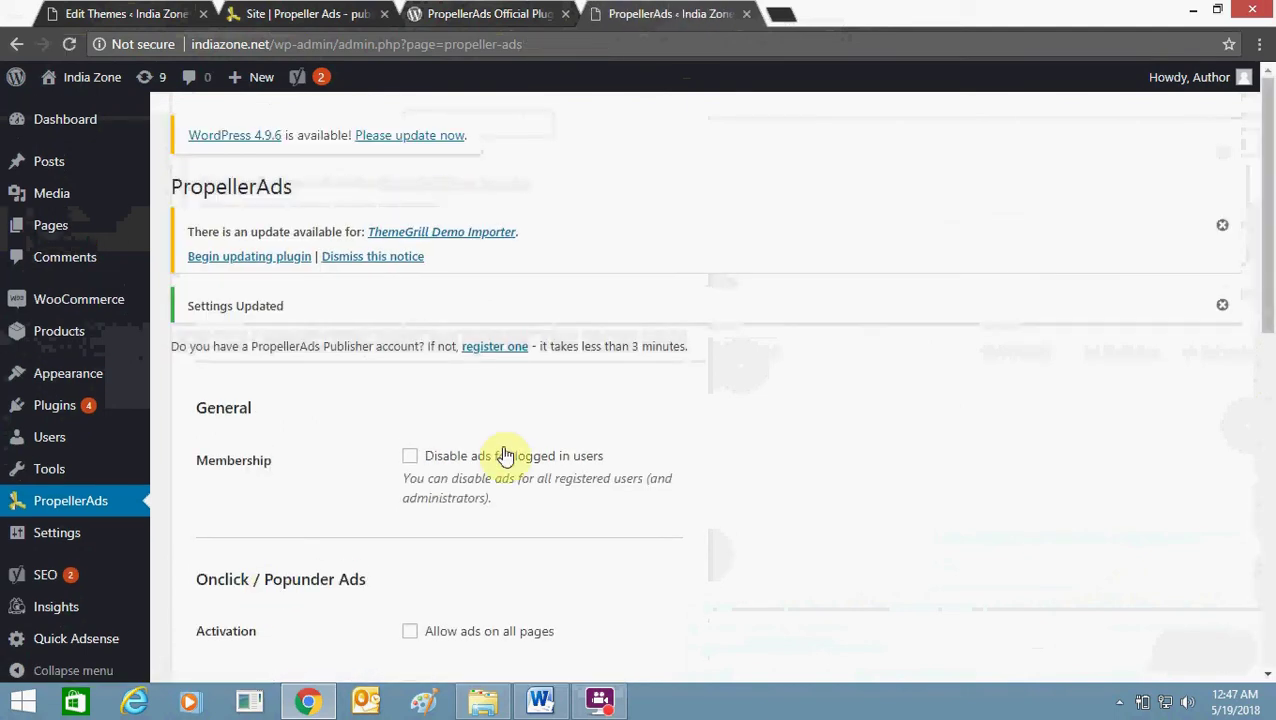
# Verify the saved Mobile Interstitial zone 1690853, then return to PropellerAds' indiazone.net zone list
pyautogui.scroll(-5, 1265, 407)
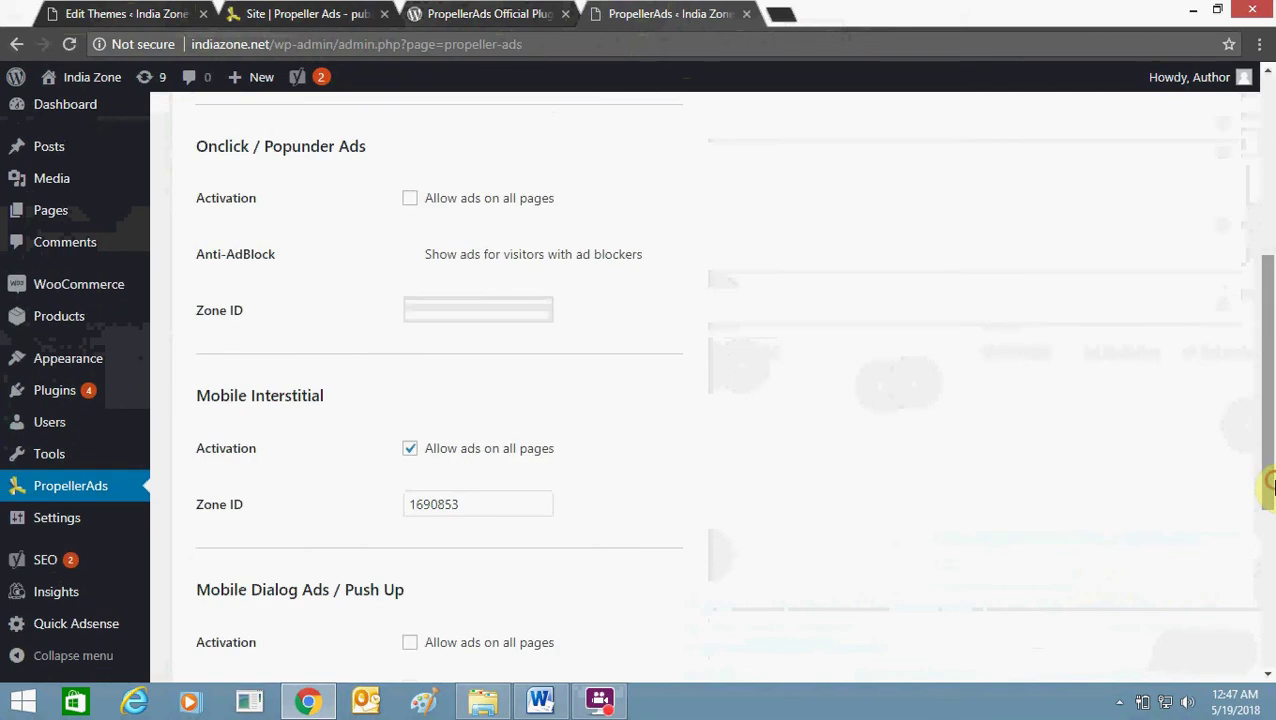
pyautogui.moveTo(1268, 553); pyautogui.dragTo(1270, 610)
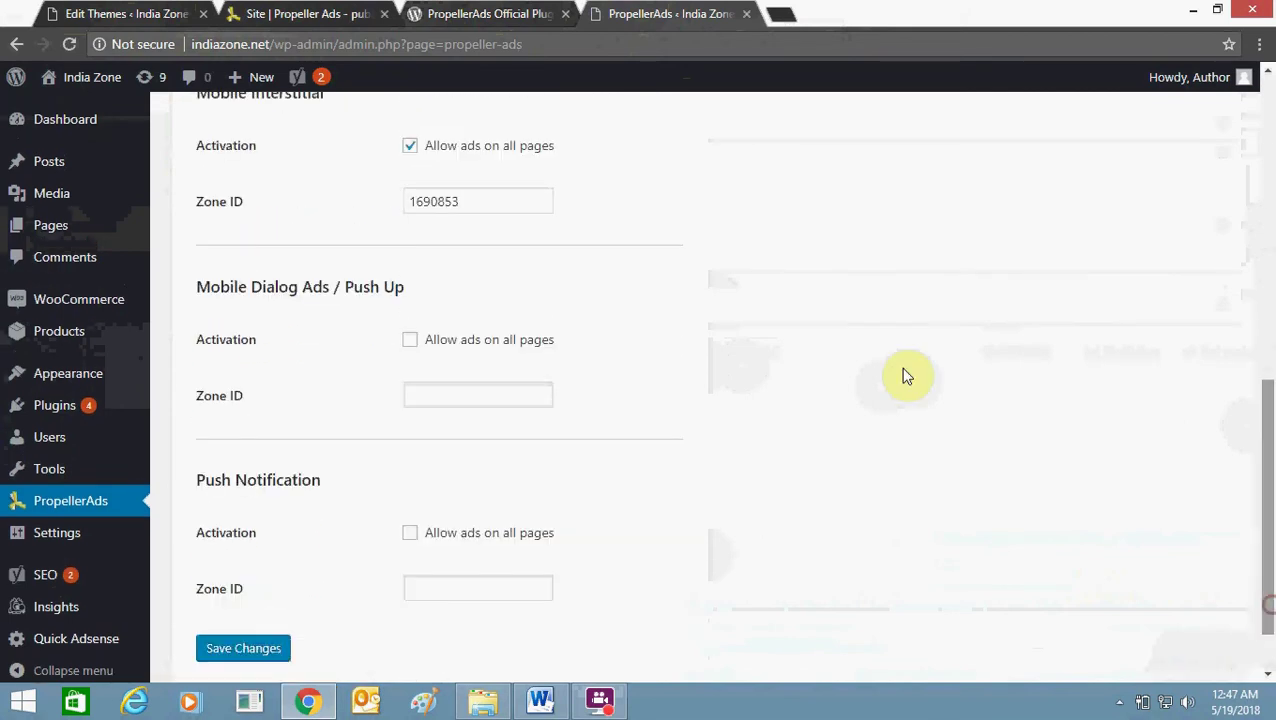
pyautogui.click(455, 8)
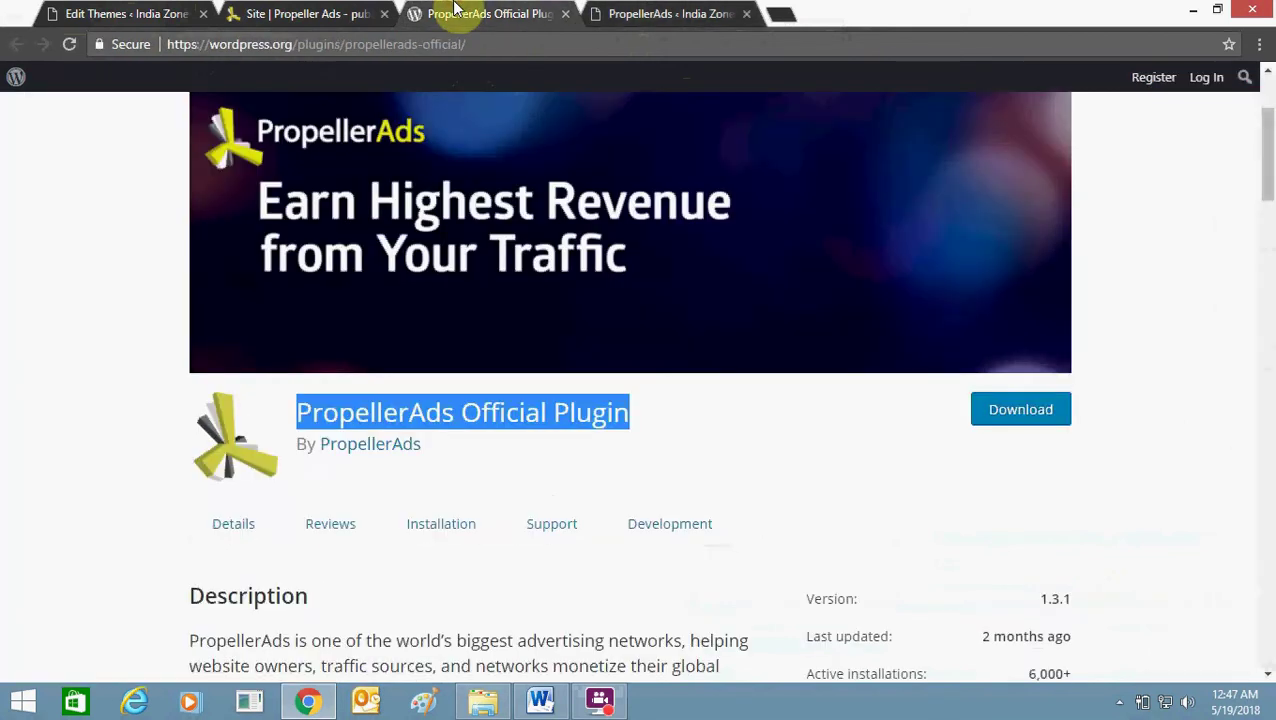
pyautogui.click(349, 8)
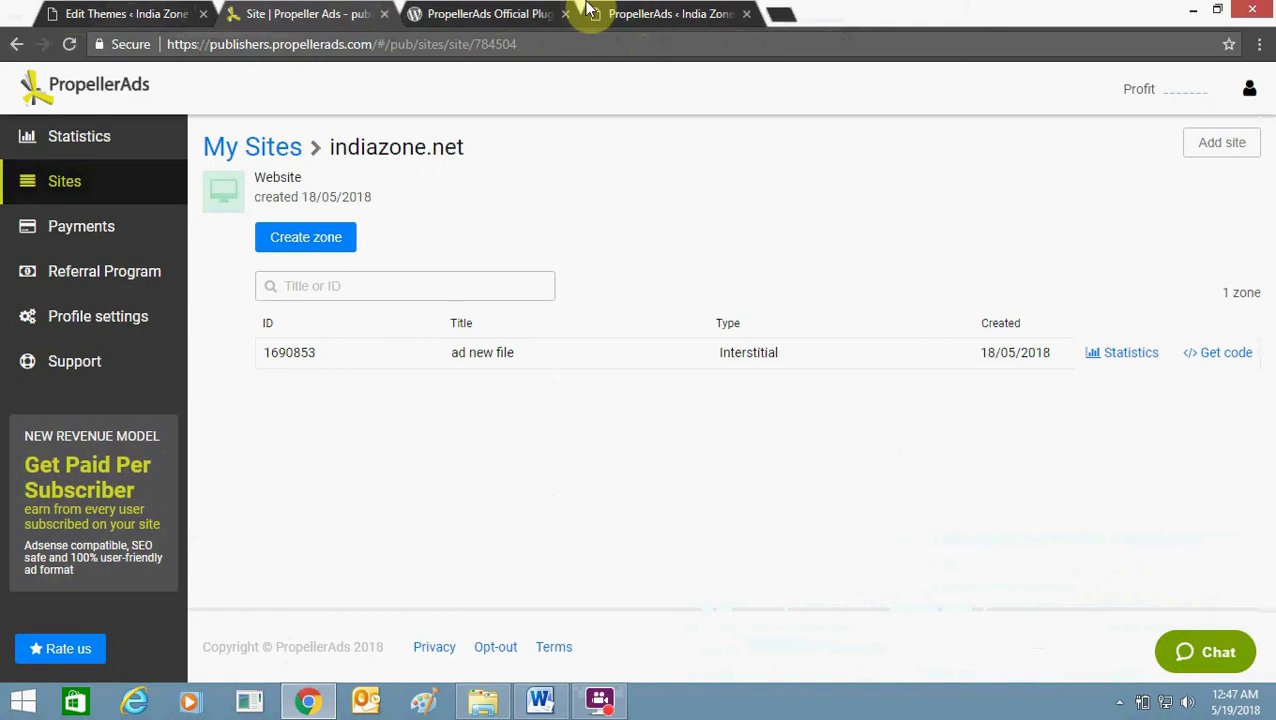
# Load indiazone.net in an incognito tab and open the JuicyAds post until the six-ad interstitial appears
pyautogui.click(786, 13)
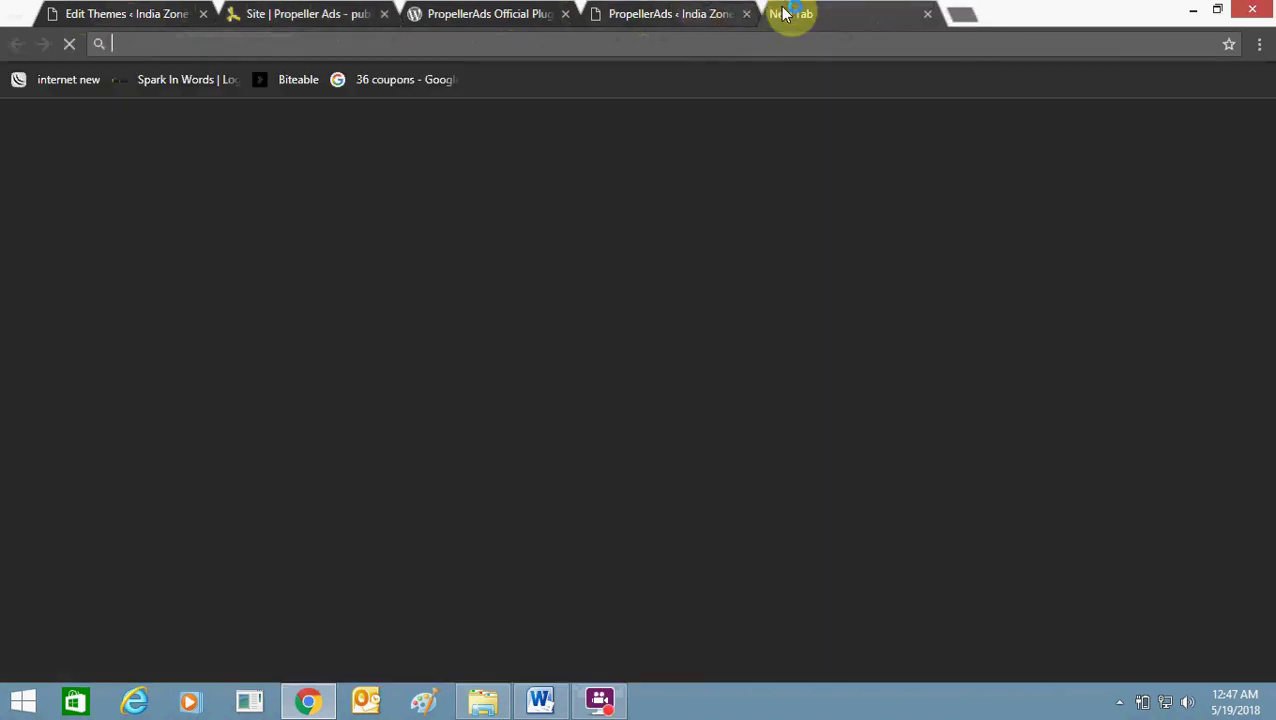
pyautogui.write('in')
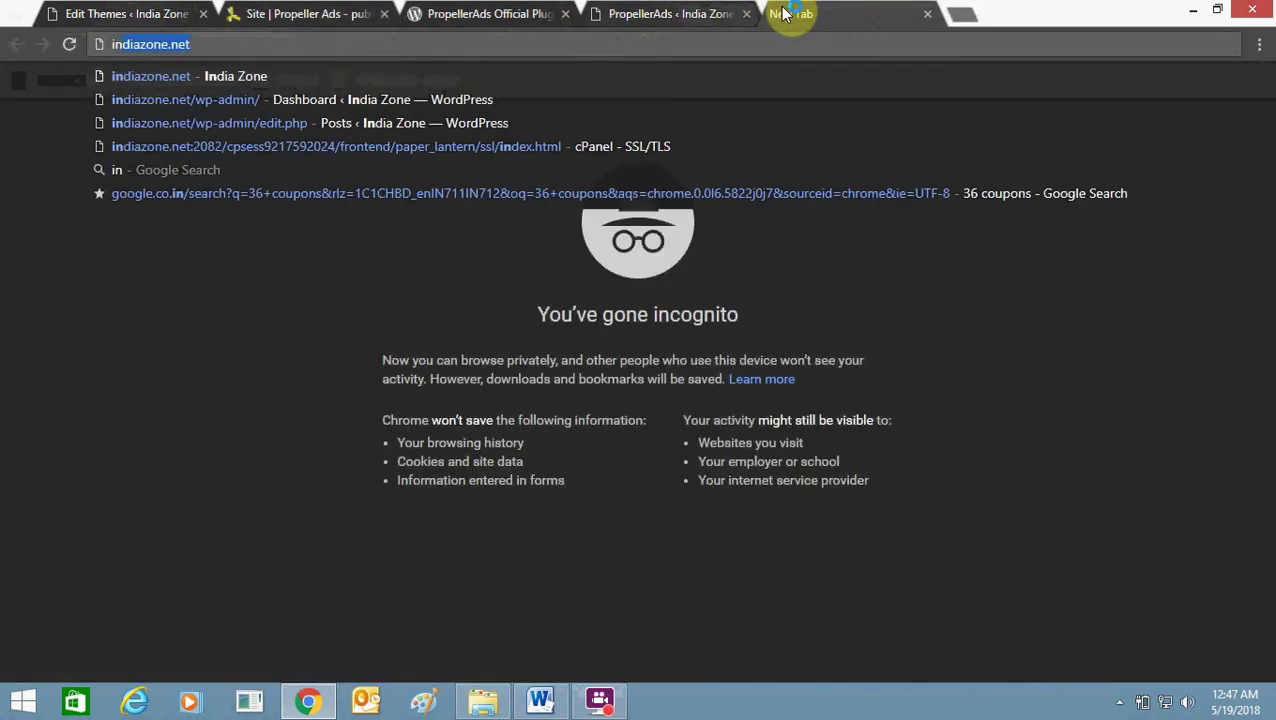
pyautogui.write('d')
pyautogui.press('Return')
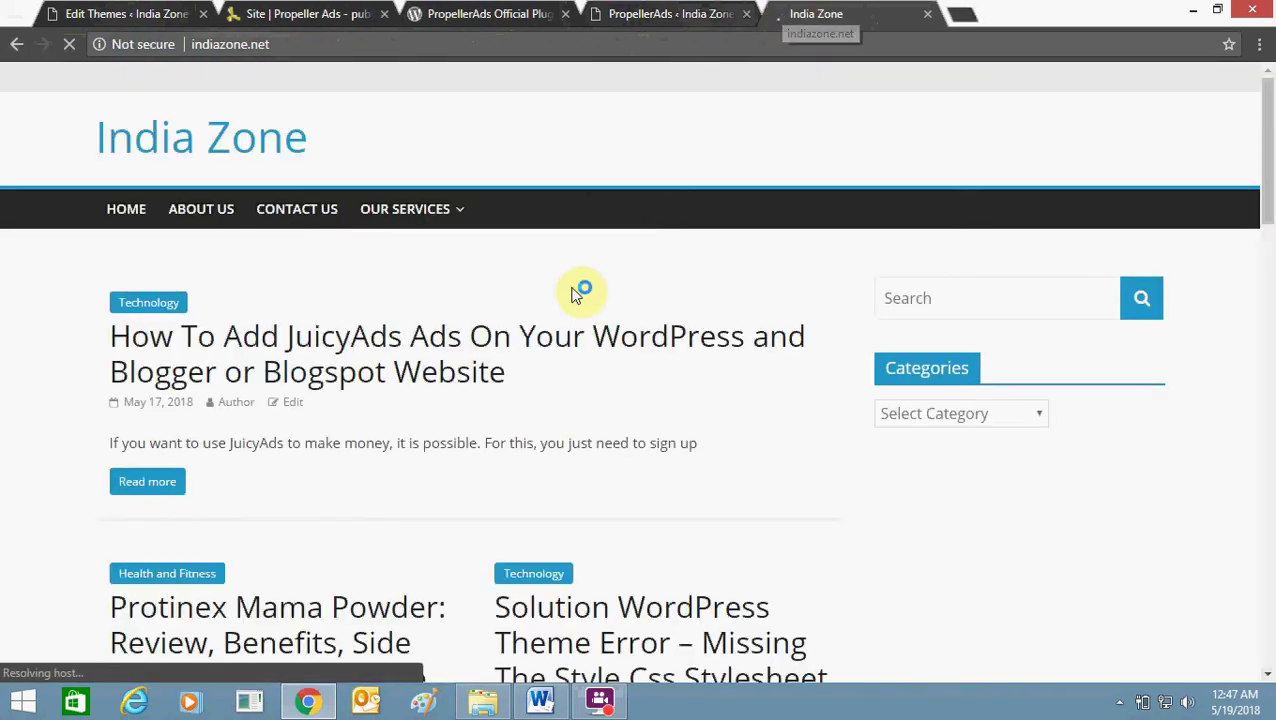
pyautogui.click(379, 356)
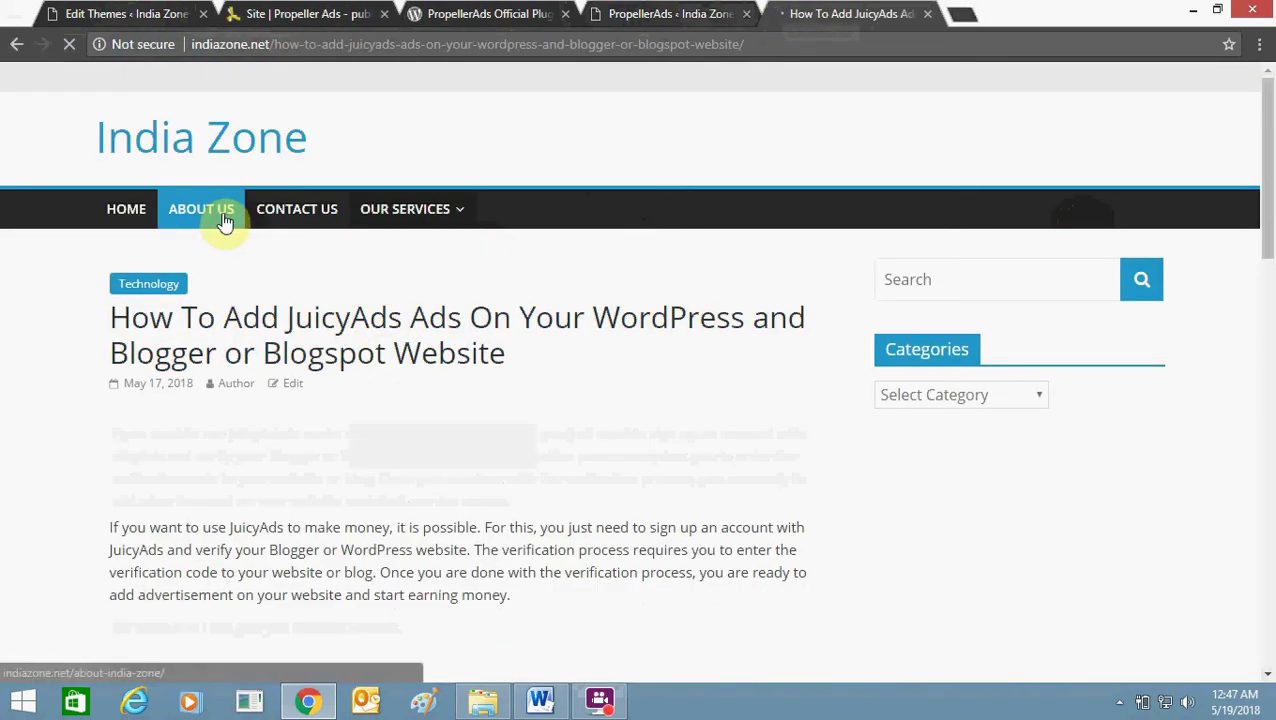
pyautogui.moveTo(1270, 240); pyautogui.dragTo(1215, 335)
pyautogui.scroll(5, 1215, 335)
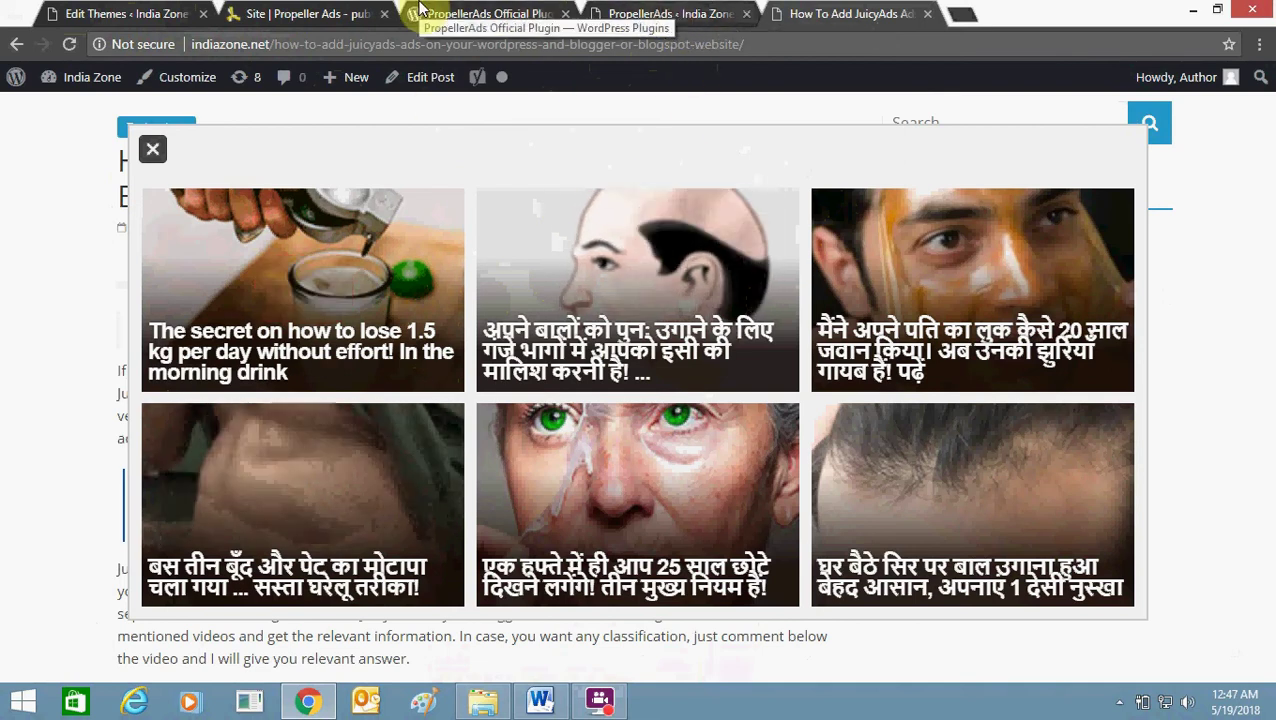
pyautogui.click(375, 12)
pyautogui.click(555, 11)
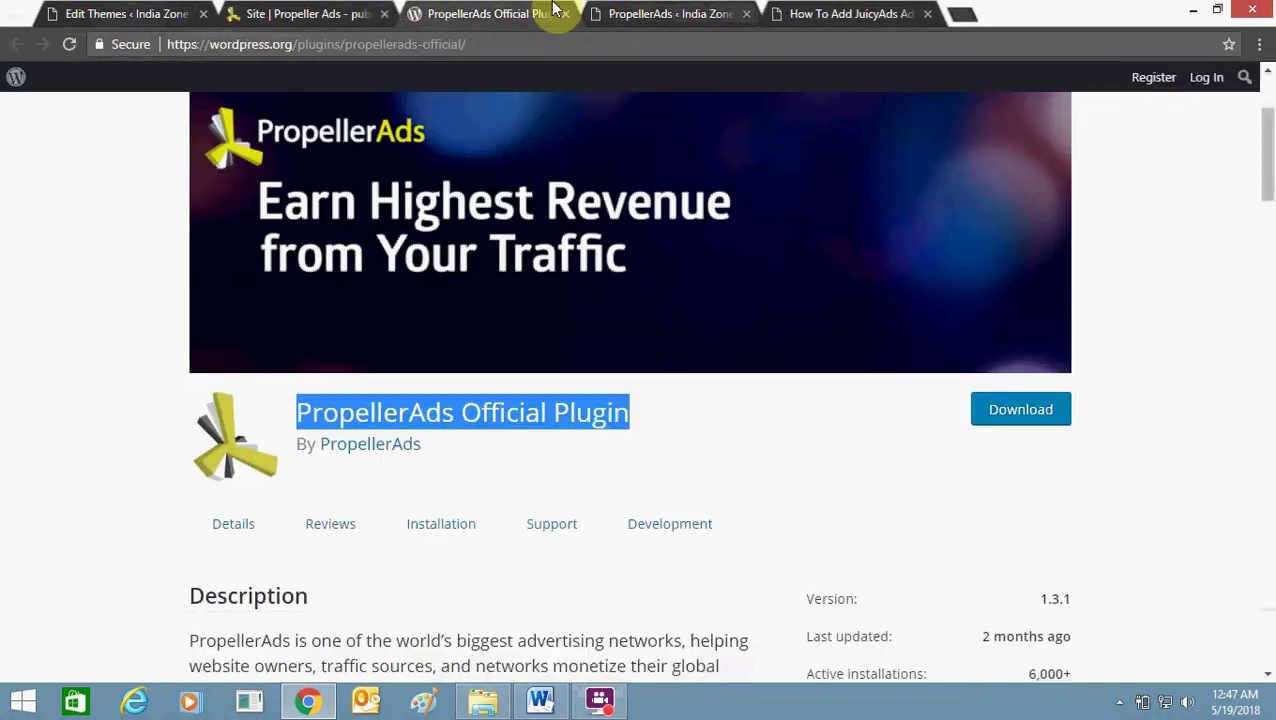
pyautogui.click(365, 14)
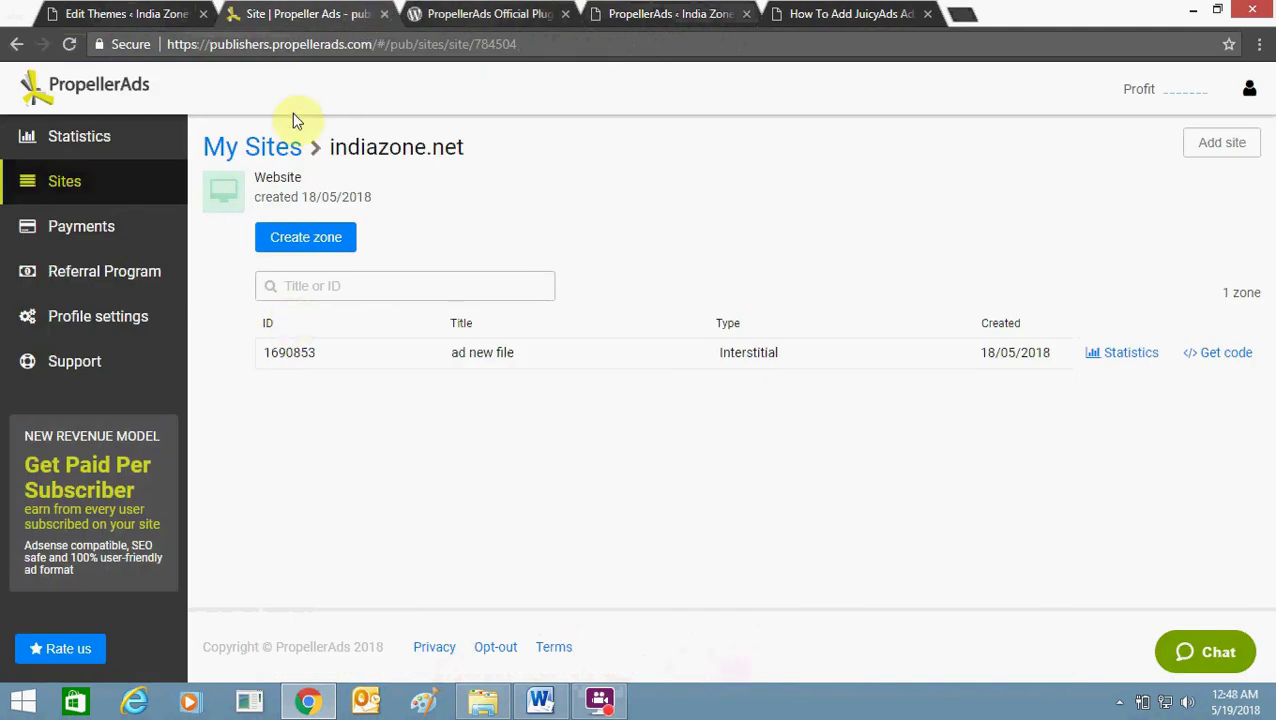
pyautogui.click(448, 8)
pyautogui.click(644, 10)
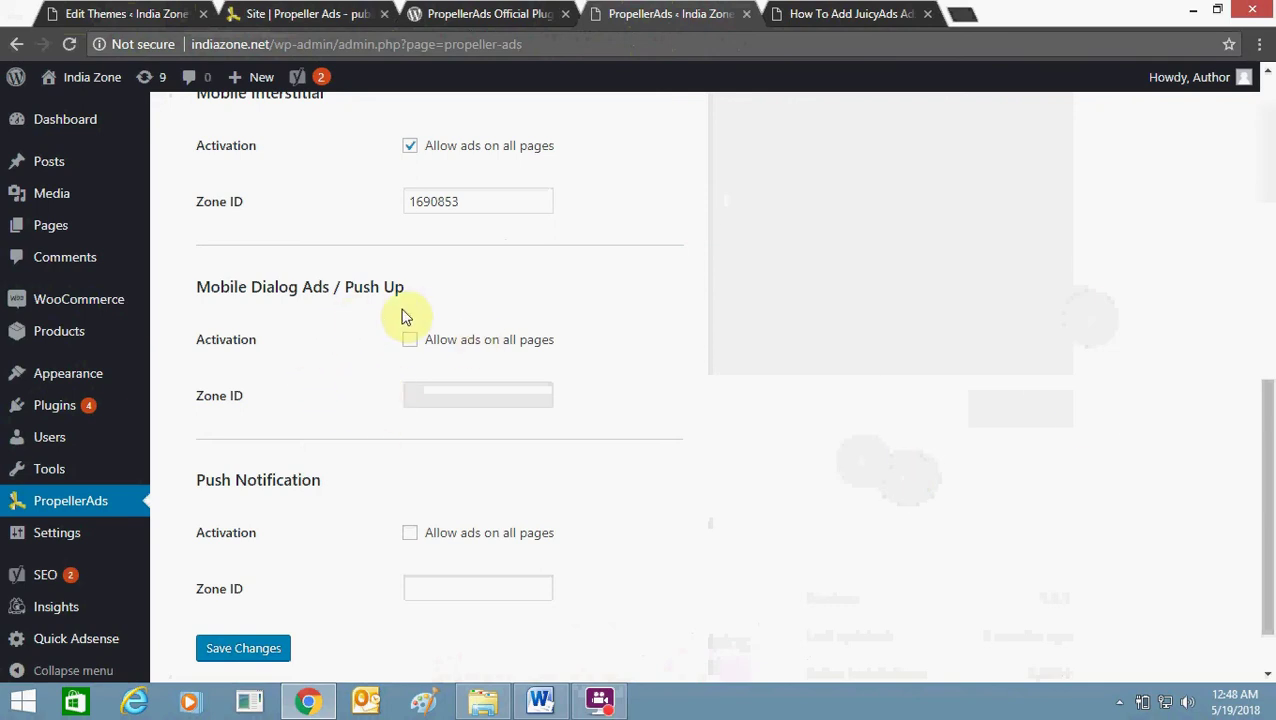
pyautogui.moveTo(1272, 433); pyautogui.dragTo(1239, 276)
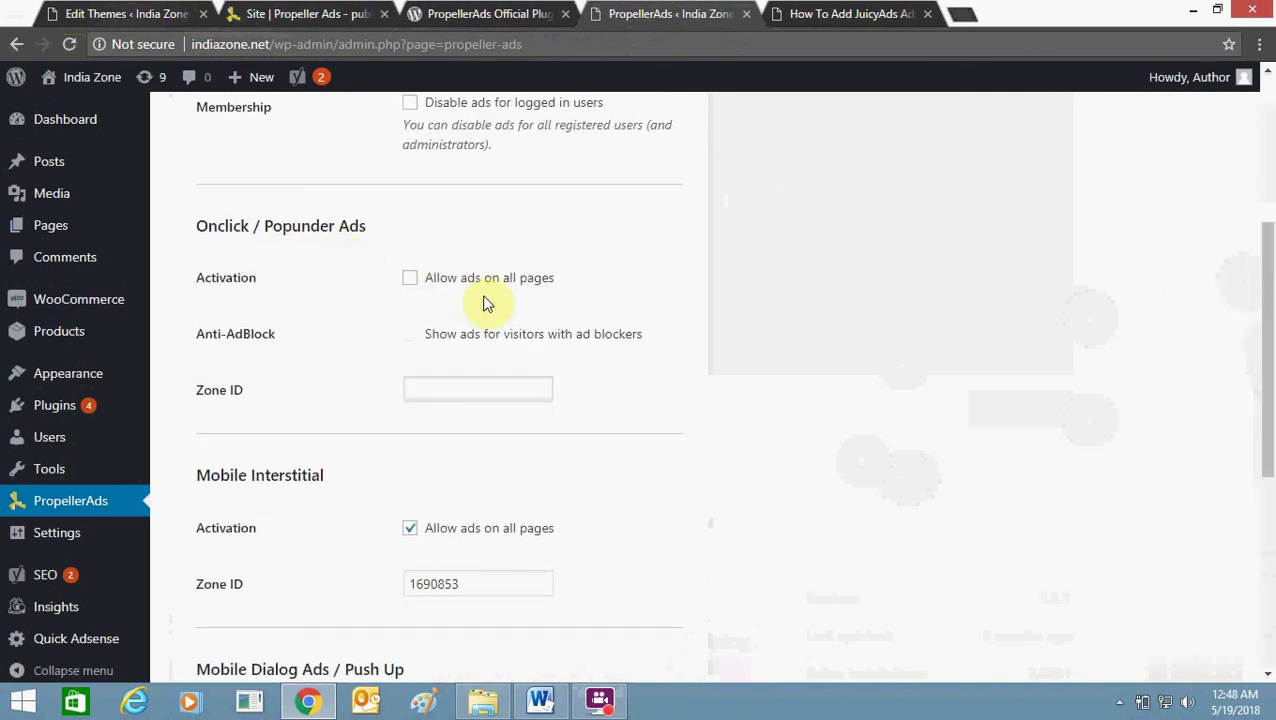
pyautogui.click(872, 14)
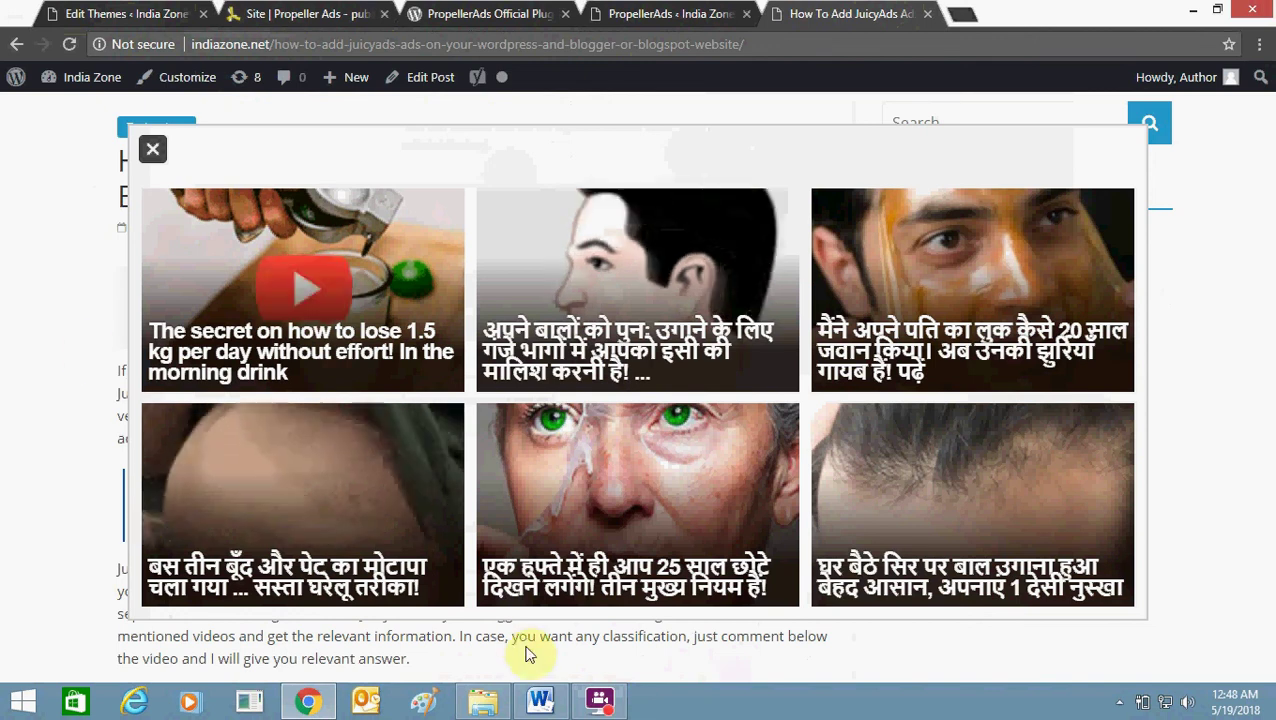
pyautogui.moveTo(600, 705)
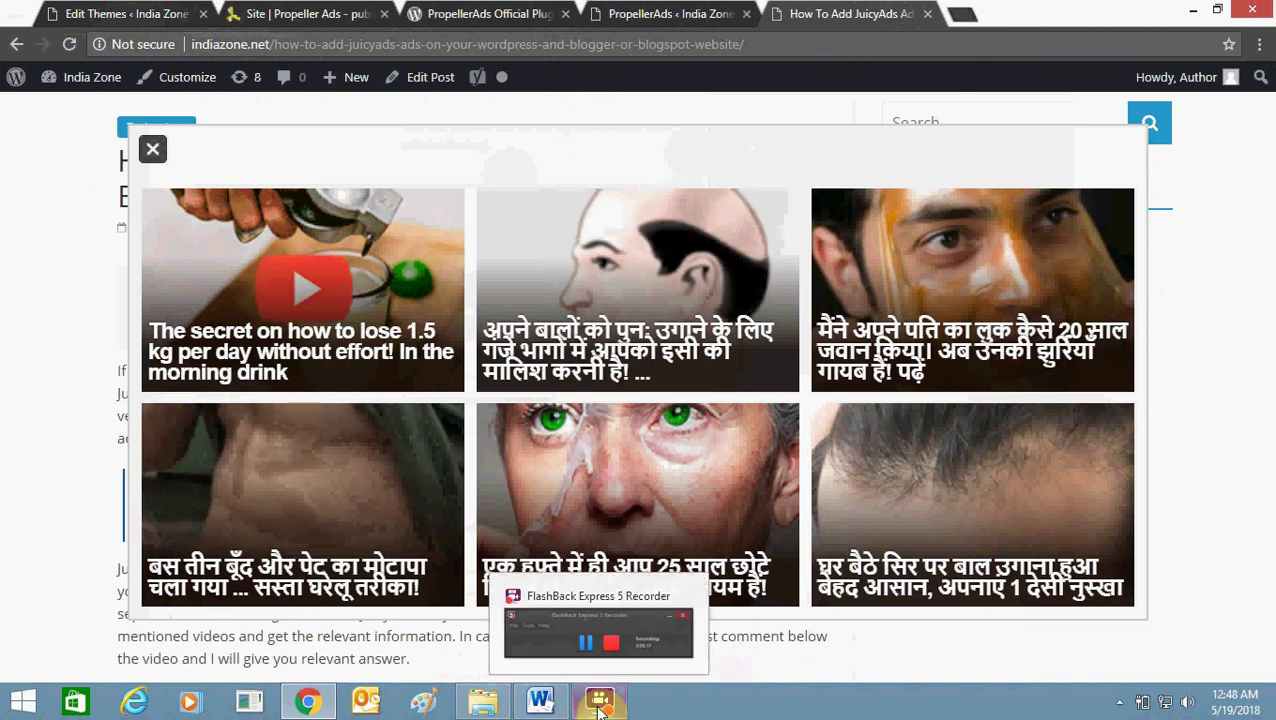